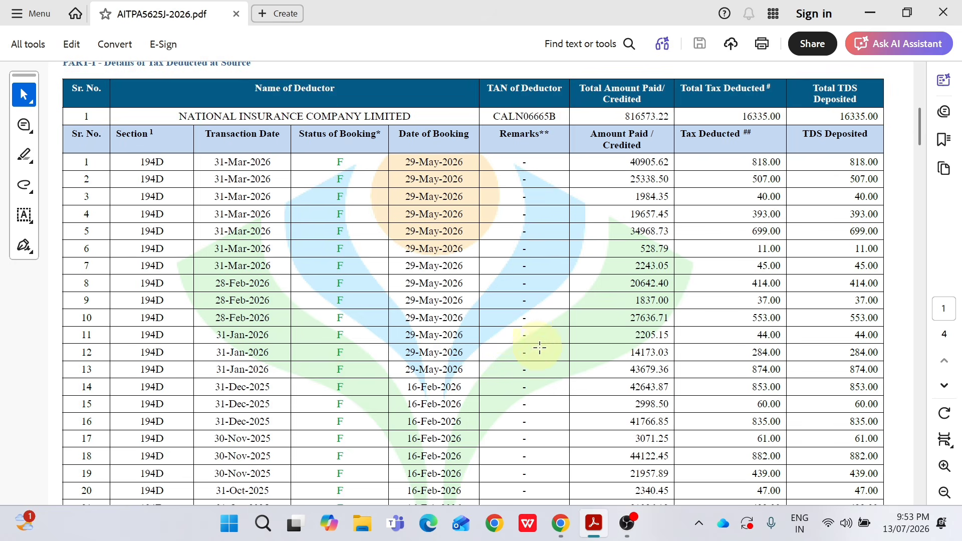
Step: After reviewing the Form 26AS TDS entries, return to the e-Filing portal's File Income Tax Return page
{"action": "left_click", "coordinate": [562, 522]}
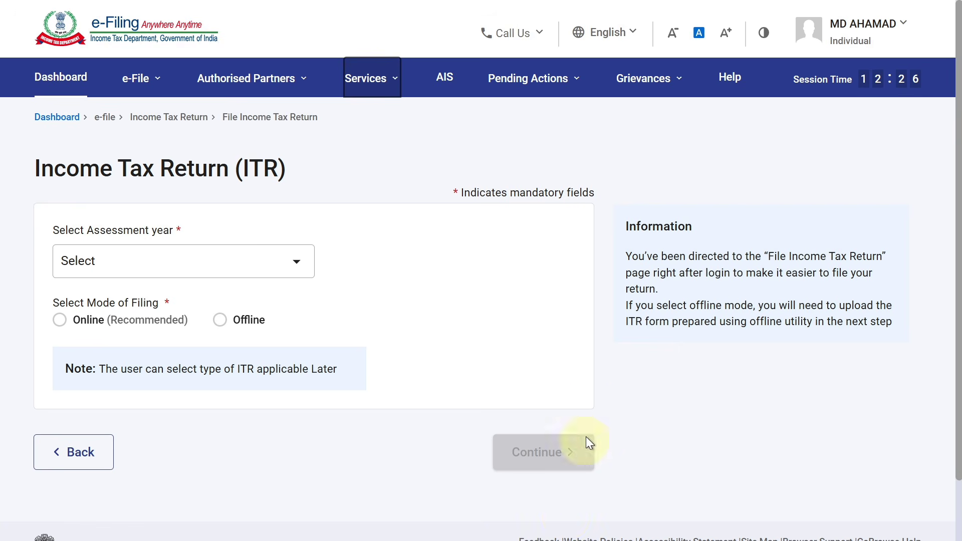
Step: Look over the e-File > Income Tax Returns submenu without choosing, then switch back to the TDS PDF
{"action": "left_click", "coordinate": [137, 79]}
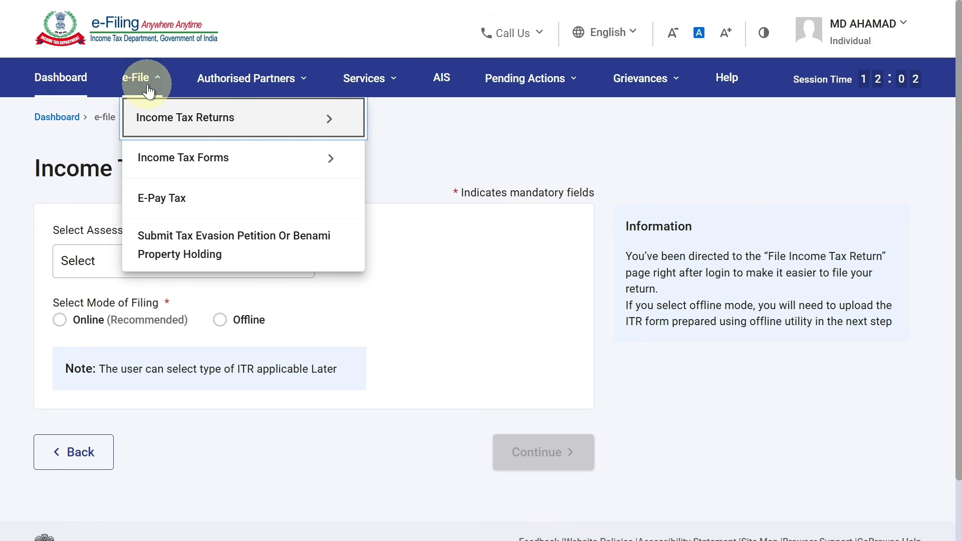
{"action": "mouse_move", "coordinate": [168, 126]}
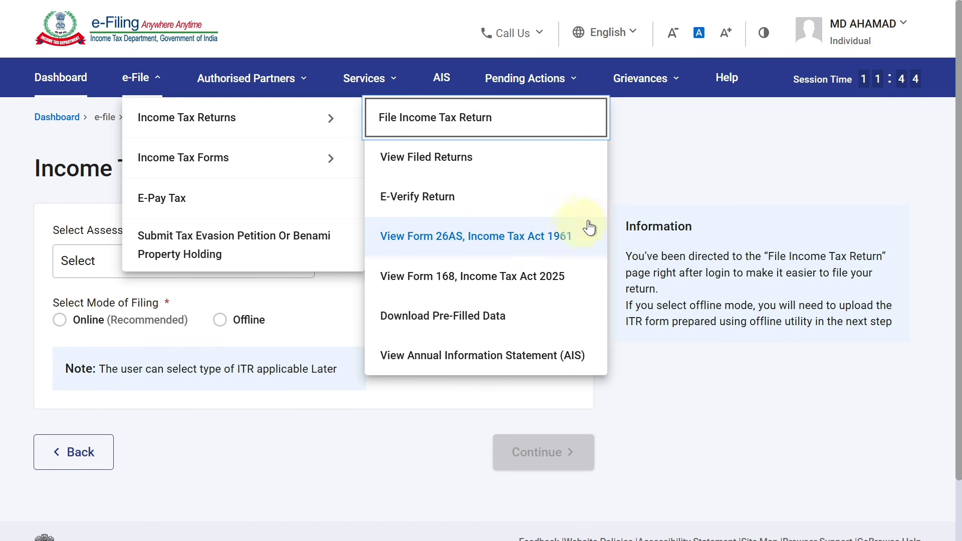
{"action": "left_click", "coordinate": [640, 195]}
{"action": "key", "text": "alt+Tab"}
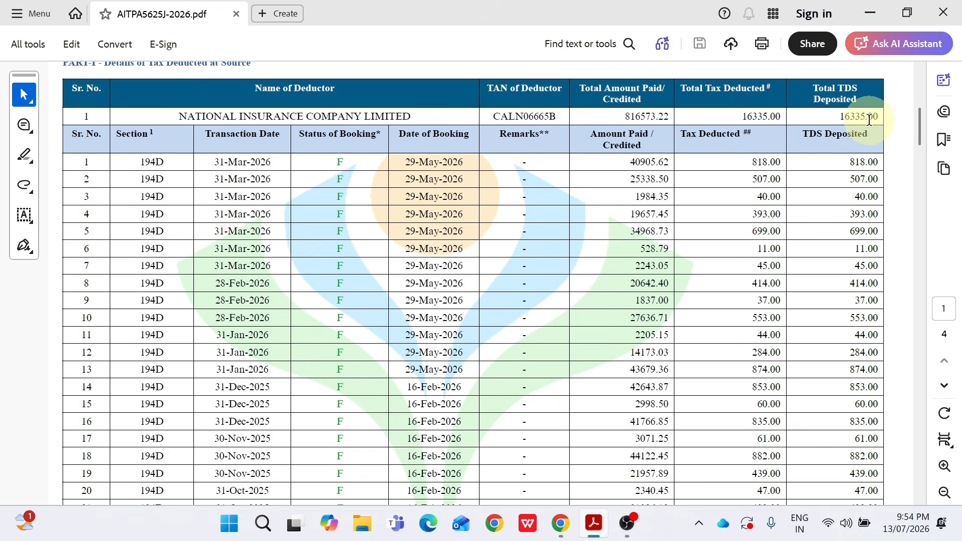
Step: Check the Total TDS Deposited amount of 16335.00 in the PDF, then return to the portal
{"action": "double_click", "coordinate": [830, 113]}
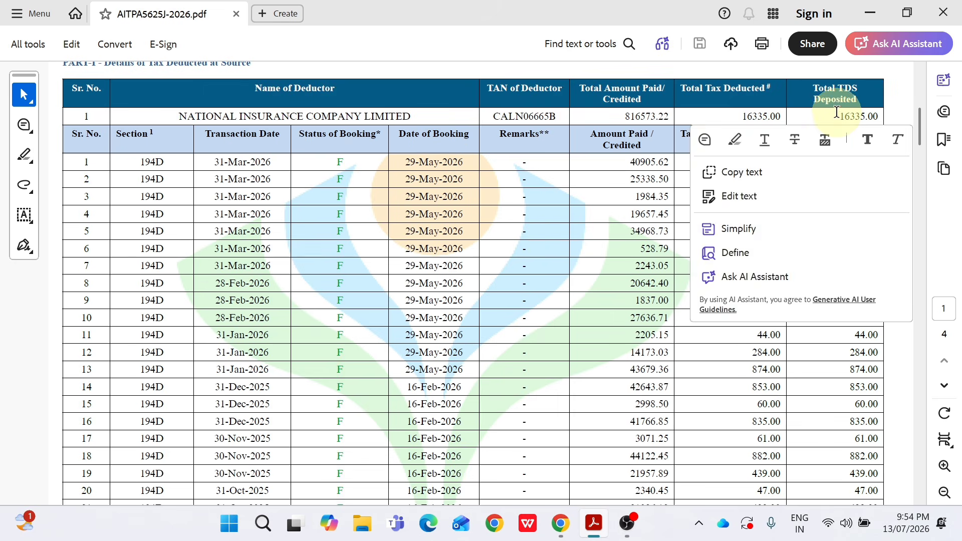
{"action": "left_click", "coordinate": [837, 113]}
{"action": "double_click", "coordinate": [868, 116]}
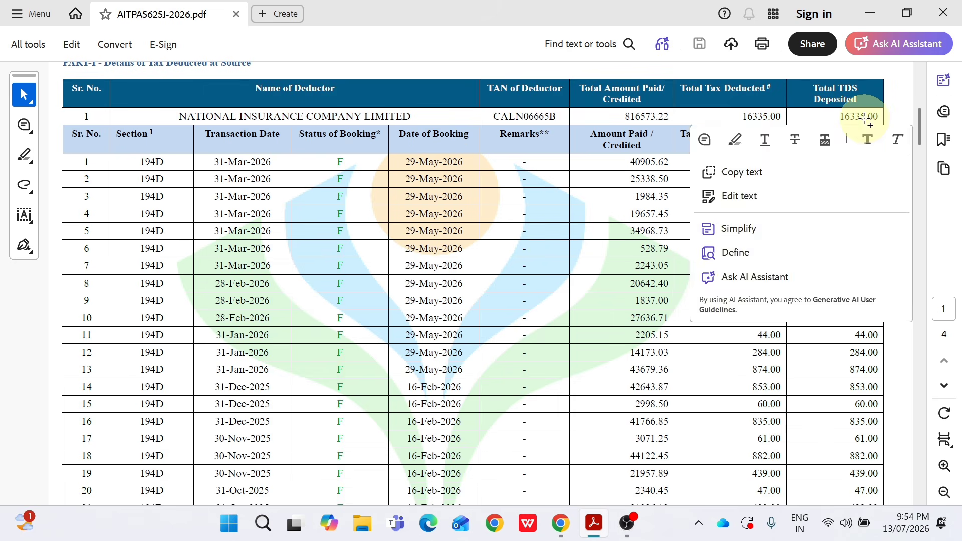
{"action": "left_click", "coordinate": [859, 116]}
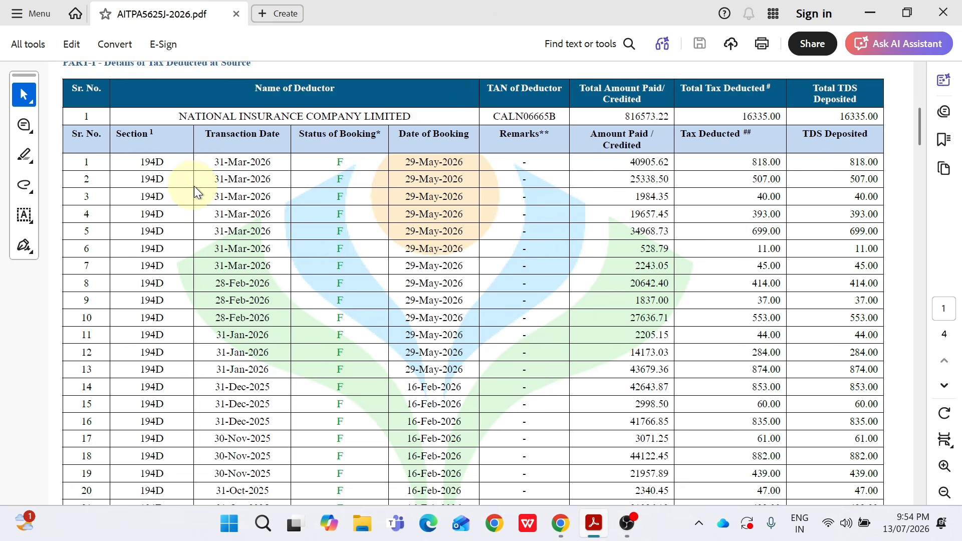
{"action": "left_click", "coordinate": [569, 528]}
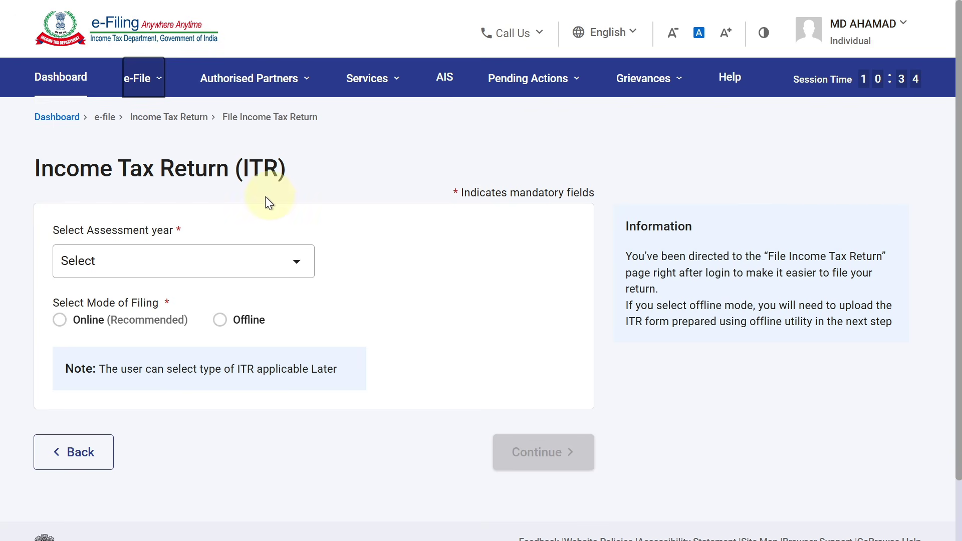
Step: Start a new Online filing for assessment year 2026-27 (Current A.Y.)
{"action": "left_click", "coordinate": [164, 260]}
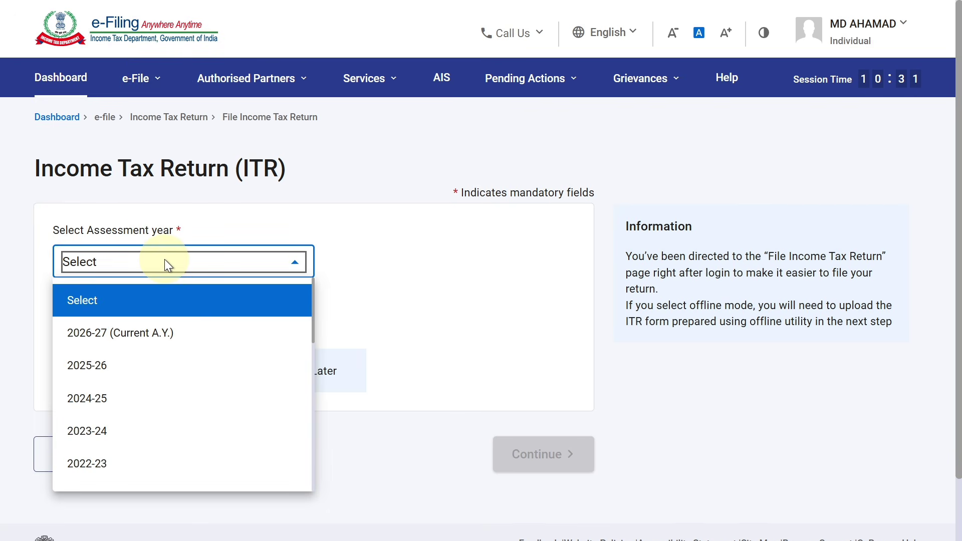
{"action": "left_click", "coordinate": [160, 334]}
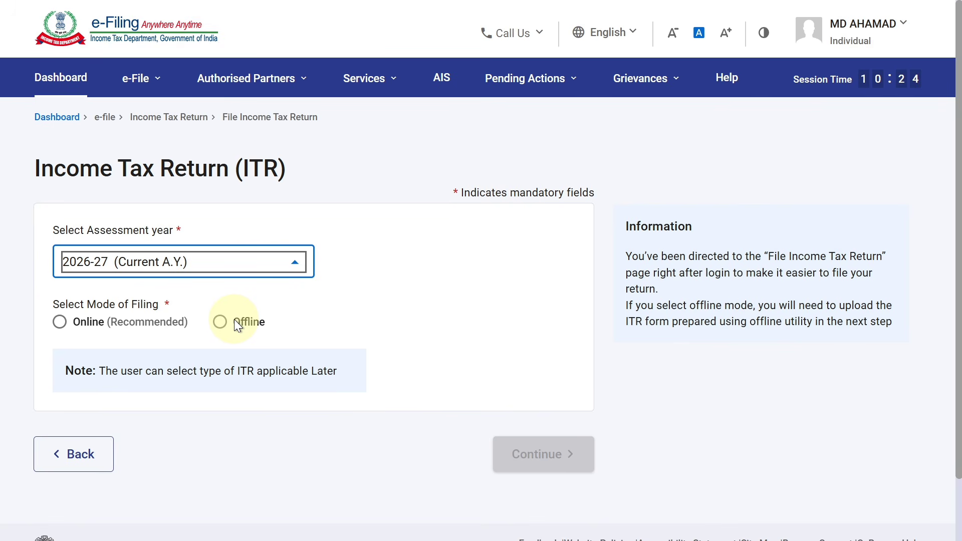
{"action": "left_click", "coordinate": [61, 323]}
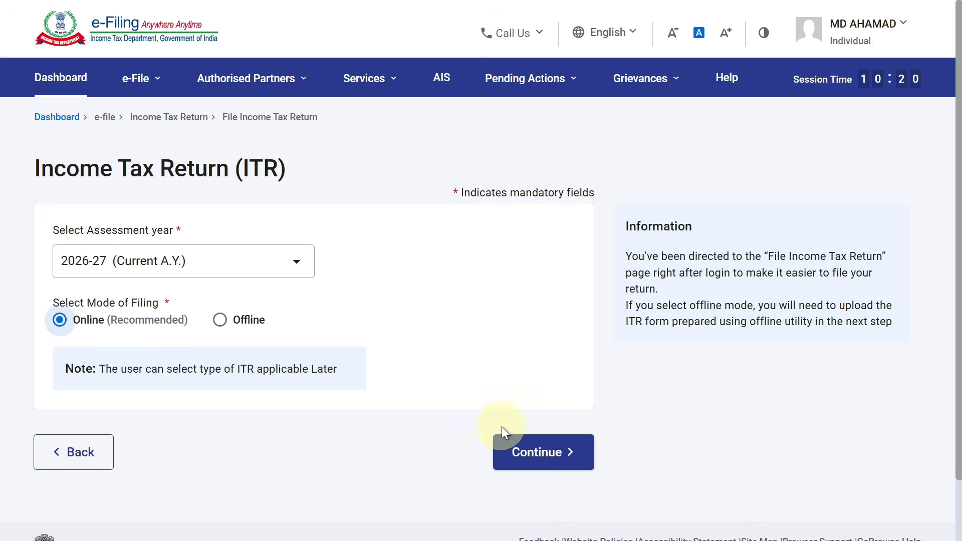
{"action": "left_click", "coordinate": [516, 446]}
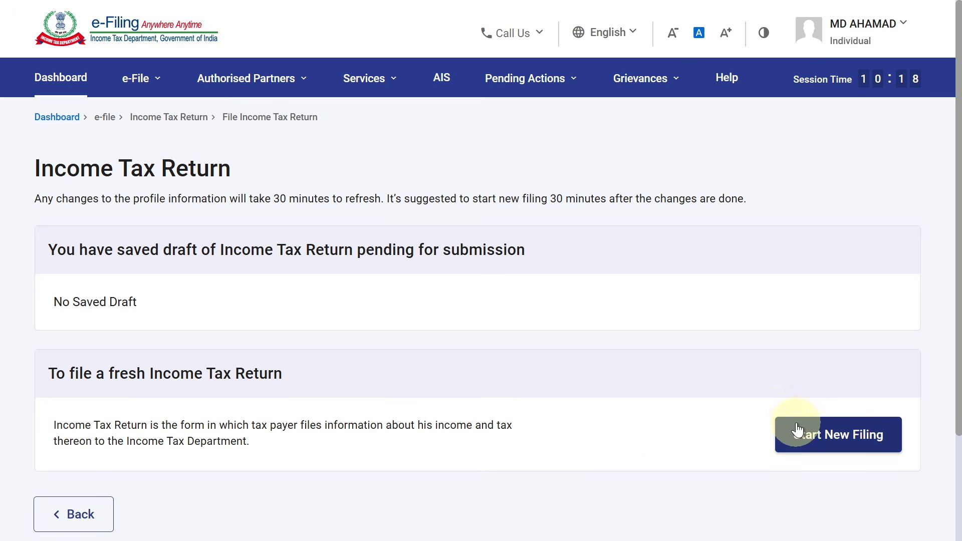
{"action": "left_click", "coordinate": [798, 430]}
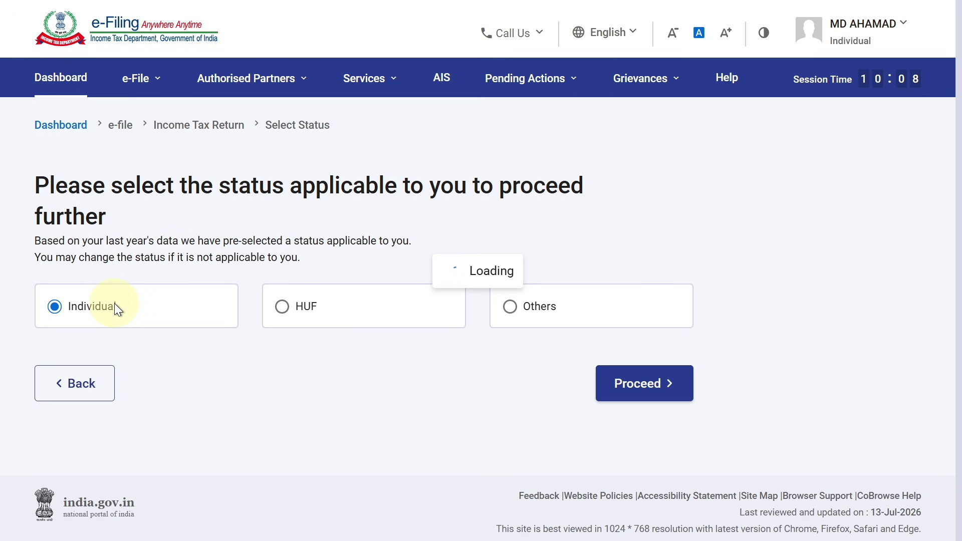
Step: Proceed as Individual with ITR - 3, acknowledge the new tax regime notice, and get started
{"action": "left_click", "coordinate": [638, 383]}
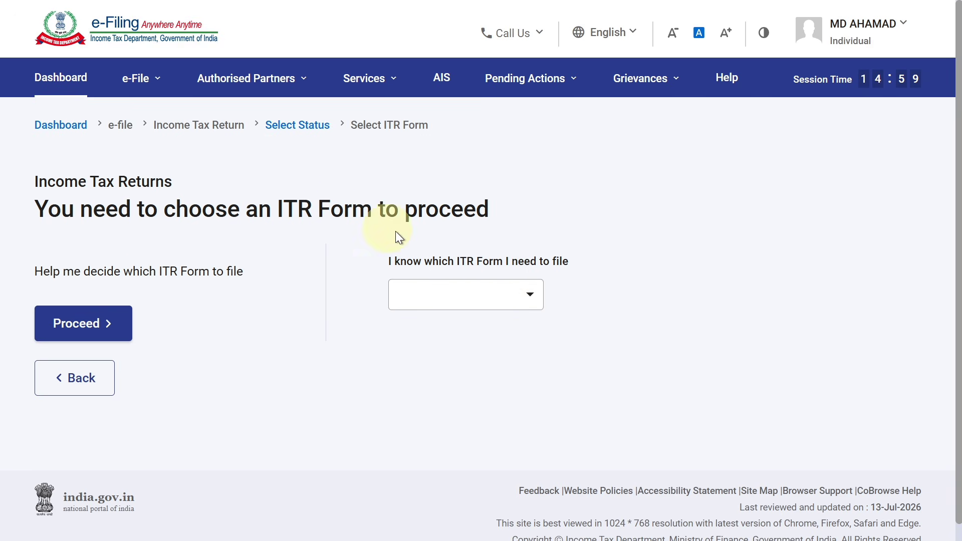
{"action": "left_click", "coordinate": [449, 296]}
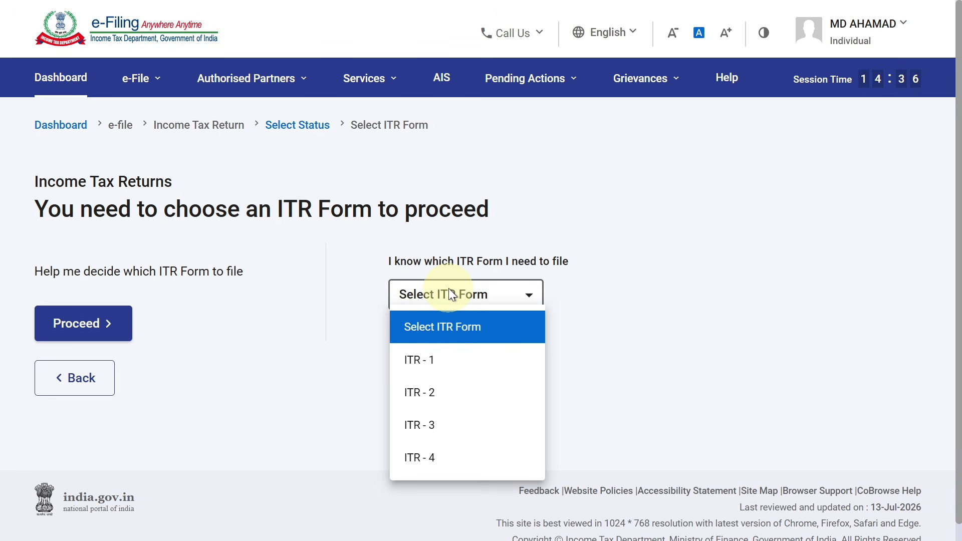
{"action": "left_click", "coordinate": [451, 431]}
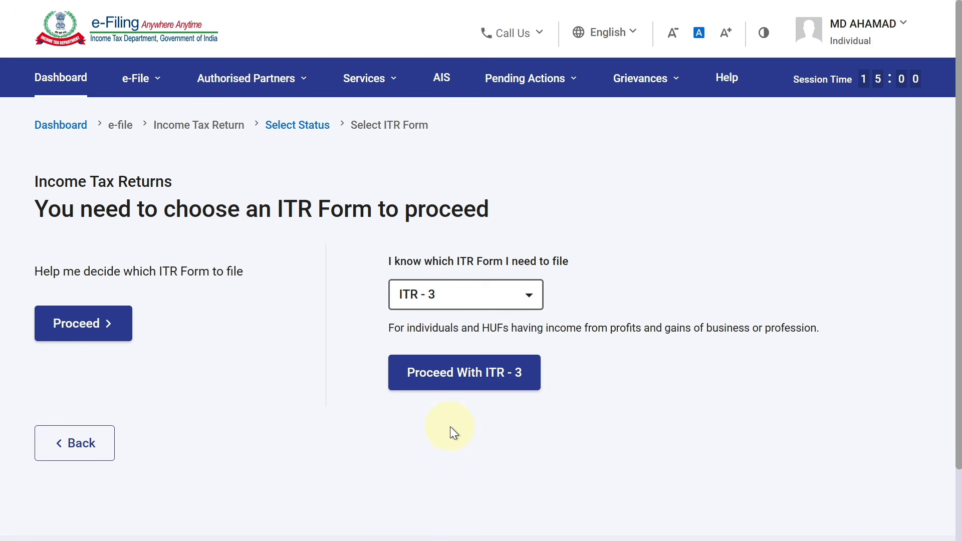
{"action": "left_click", "coordinate": [465, 381]}
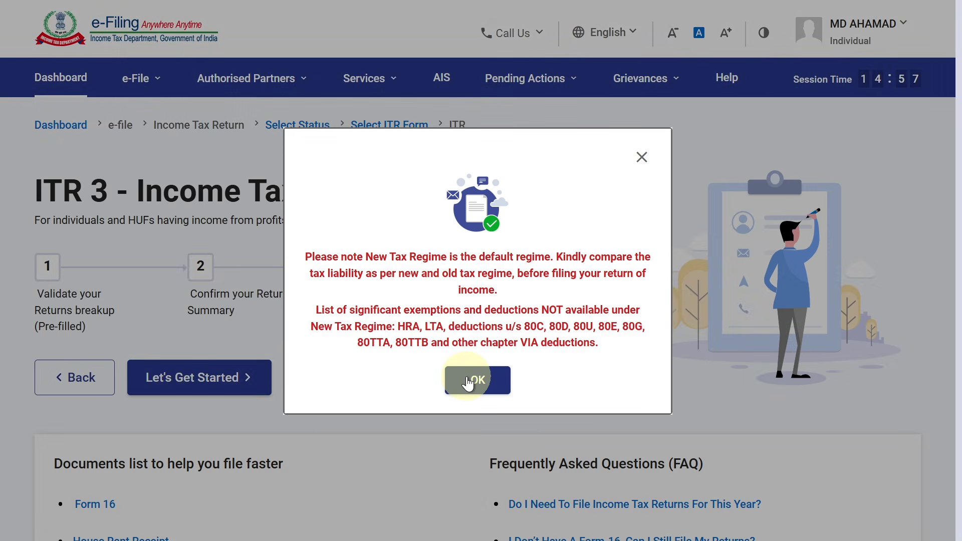
{"action": "left_click", "coordinate": [467, 380]}
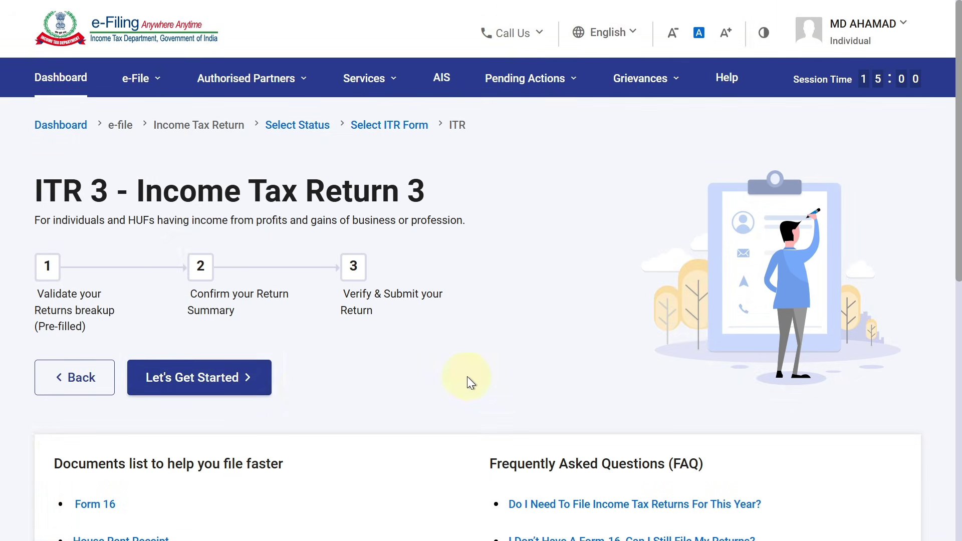
{"action": "left_click", "coordinate": [228, 389]}
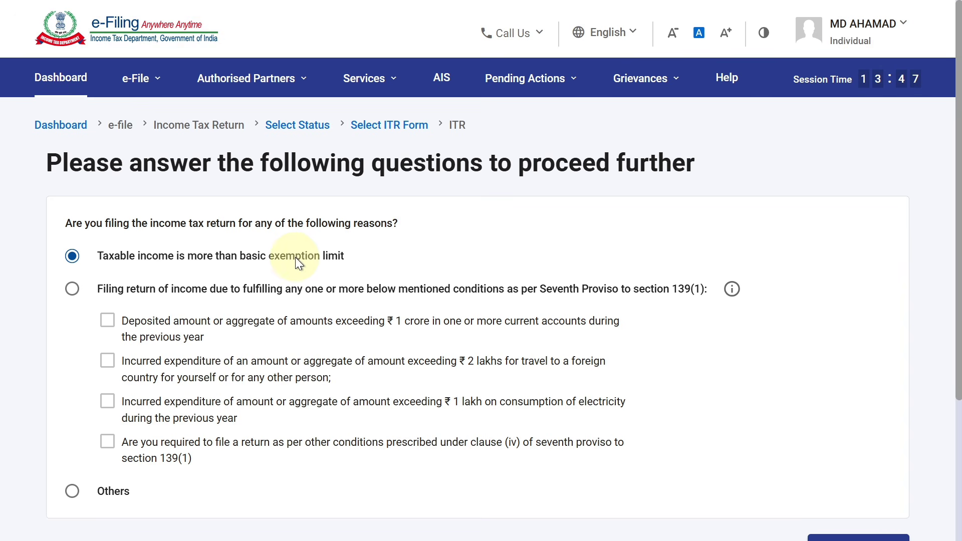
Step: Keep 'Taxable income is more than basic exemption limit' as the filing reason and continue
{"action": "left_click_drag", "start_coordinate": [961, 255], "coordinate": [961, 381]}
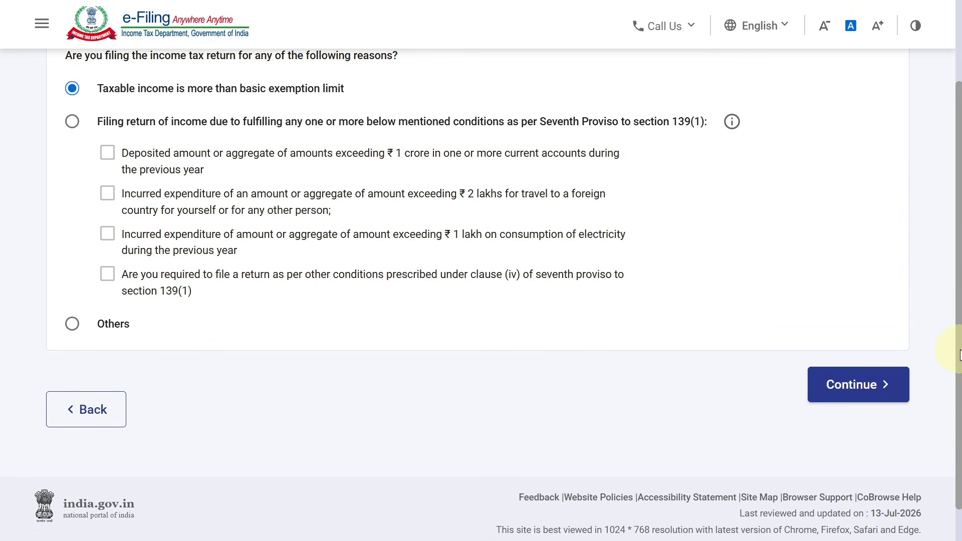
{"action": "left_click", "coordinate": [859, 385]}
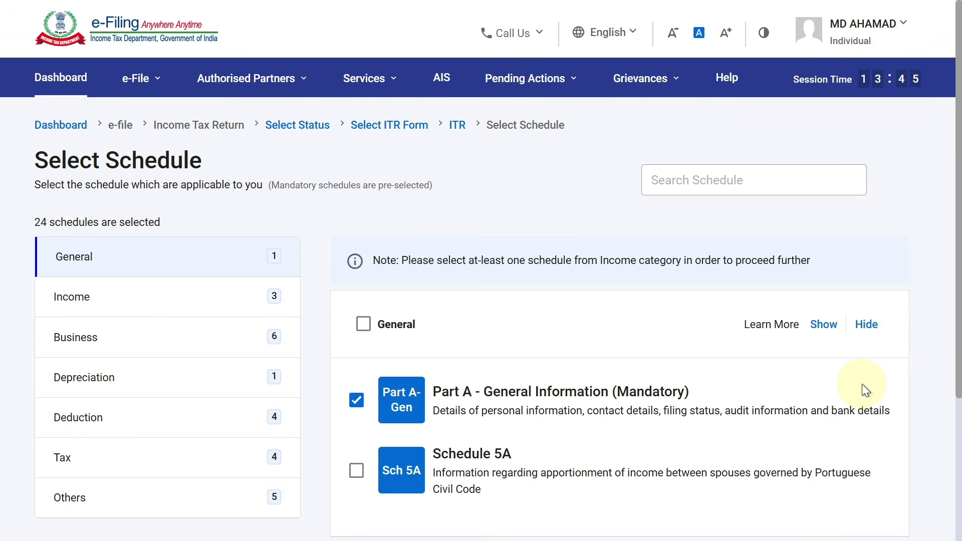
Step: Confirm Schedule Other Sources is ticked under Income and continue with all 24 schedules
{"action": "left_click_drag", "start_coordinate": [957, 276], "coordinate": [955, 322]}
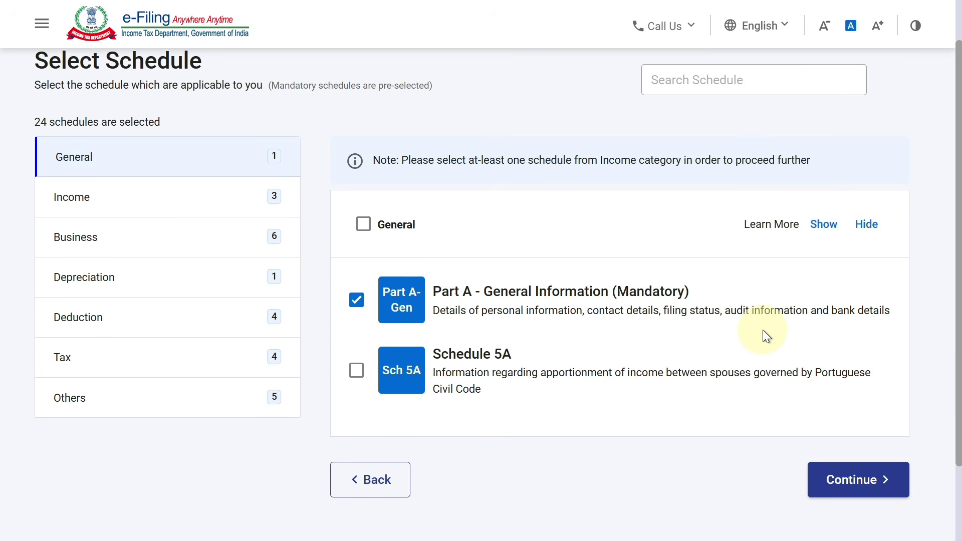
{"action": "left_click", "coordinate": [147, 206]}
{"action": "left_click_drag", "start_coordinate": [954, 189], "coordinate": [957, 225]}
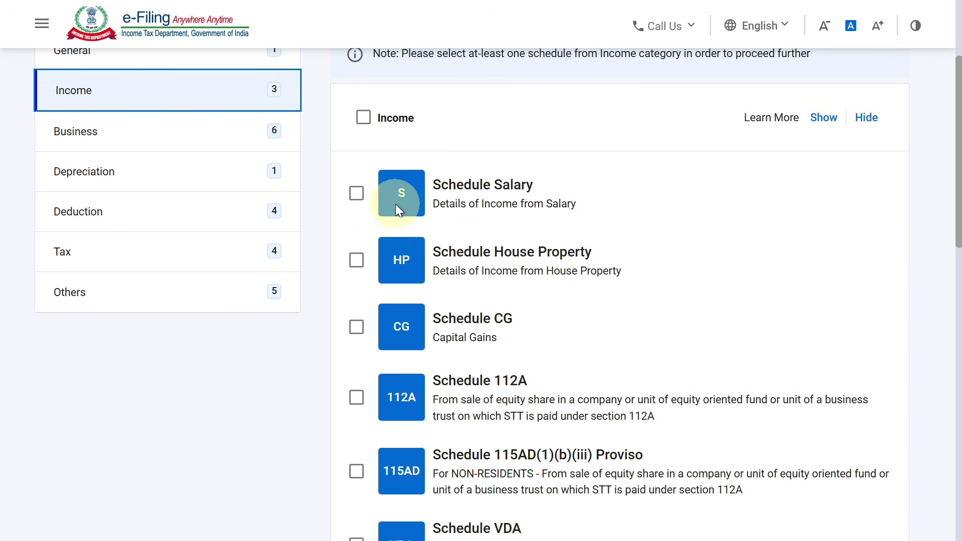
{"action": "left_click_drag", "start_coordinate": [954, 160], "coordinate": [955, 185]}
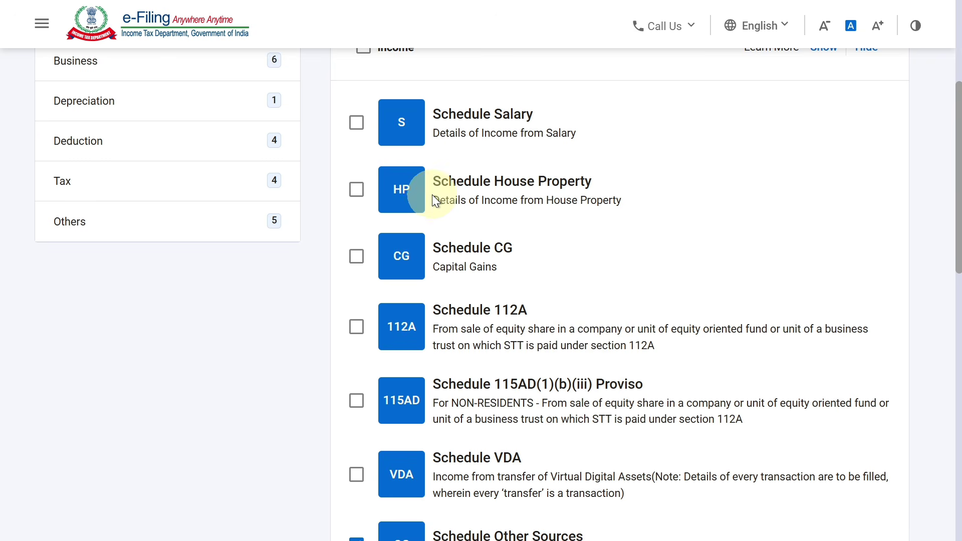
{"action": "left_click_drag", "start_coordinate": [956, 183], "coordinate": [958, 218]}
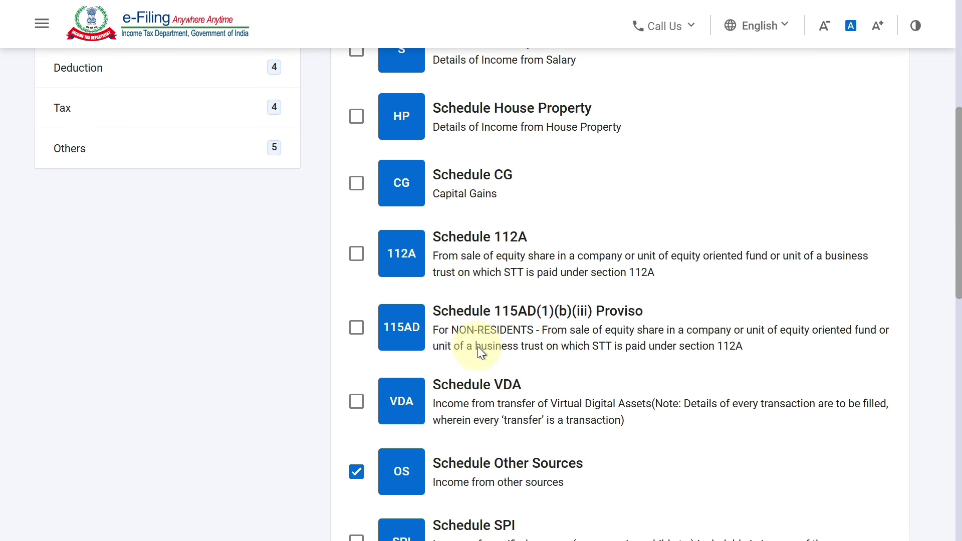
{"action": "left_click_drag", "start_coordinate": [957, 233], "coordinate": [953, 472]}
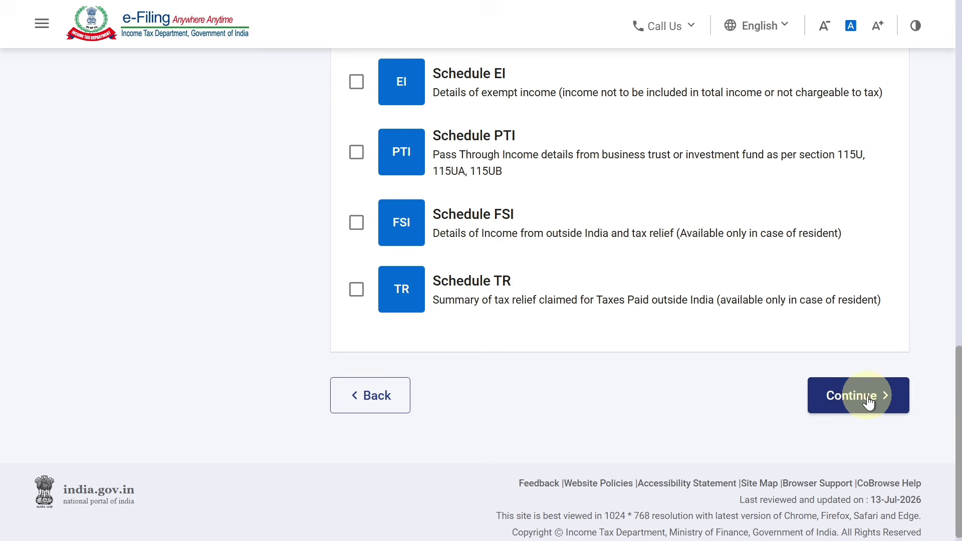
{"action": "left_click", "coordinate": [868, 398]}
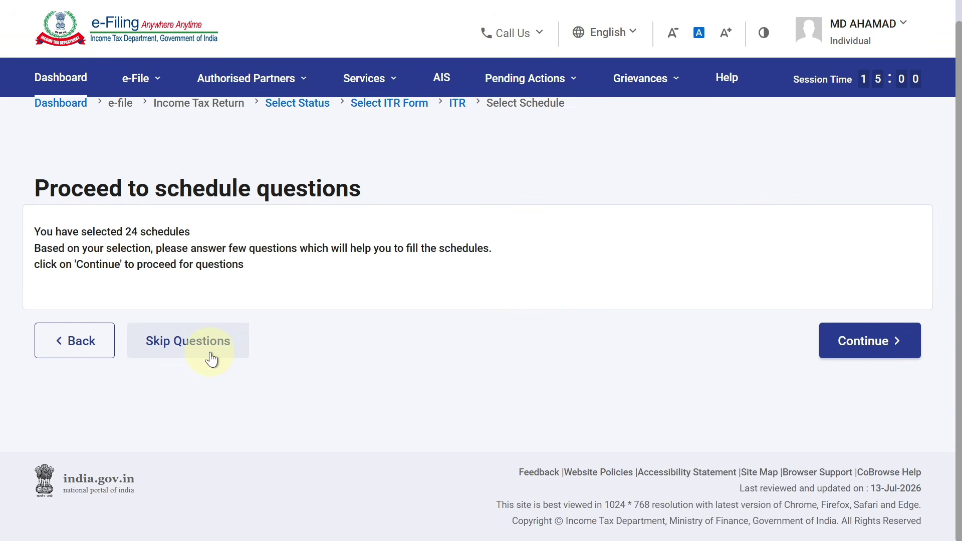
Step: Skip the schedule questions, acknowledge the pre-fill notice, and expand Part A's Filing Status section
{"action": "left_click", "coordinate": [211, 357]}
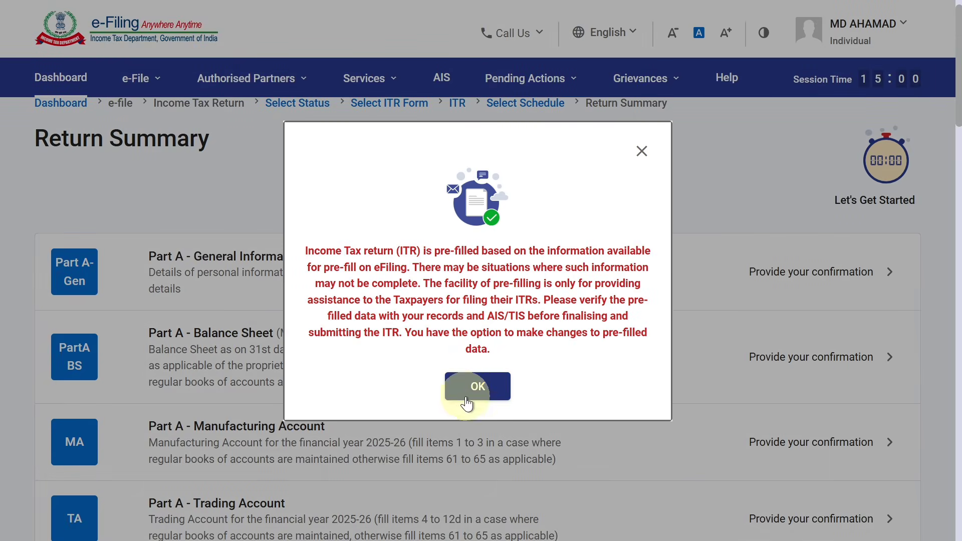
{"action": "left_click", "coordinate": [465, 401]}
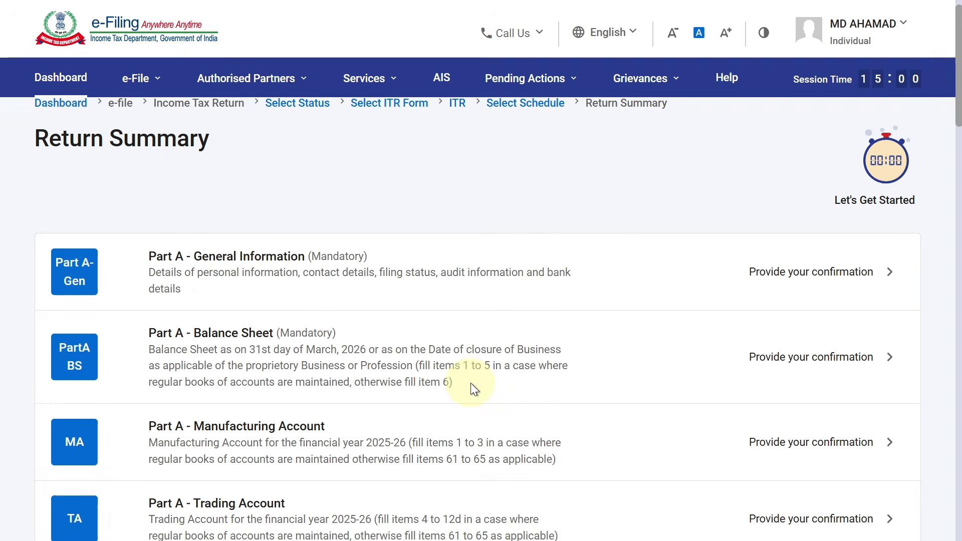
{"action": "left_click", "coordinate": [239, 272]}
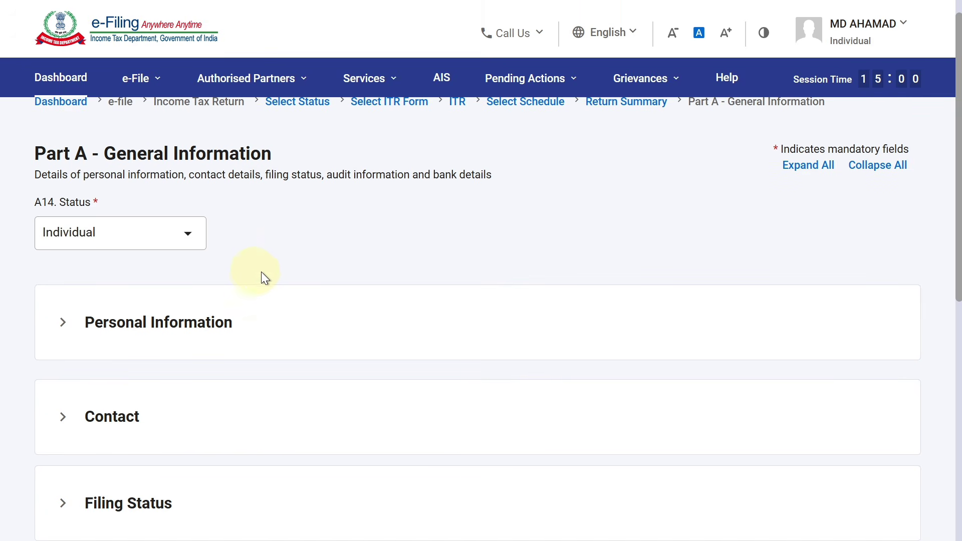
{"action": "left_click_drag", "start_coordinate": [957, 210], "coordinate": [955, 273]}
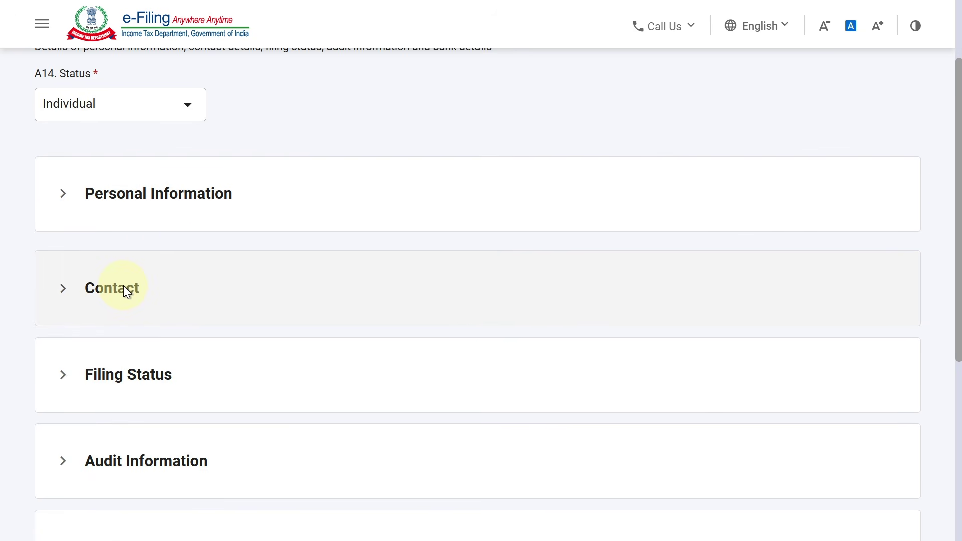
{"action": "left_click_drag", "start_coordinate": [955, 226], "coordinate": [944, 294]}
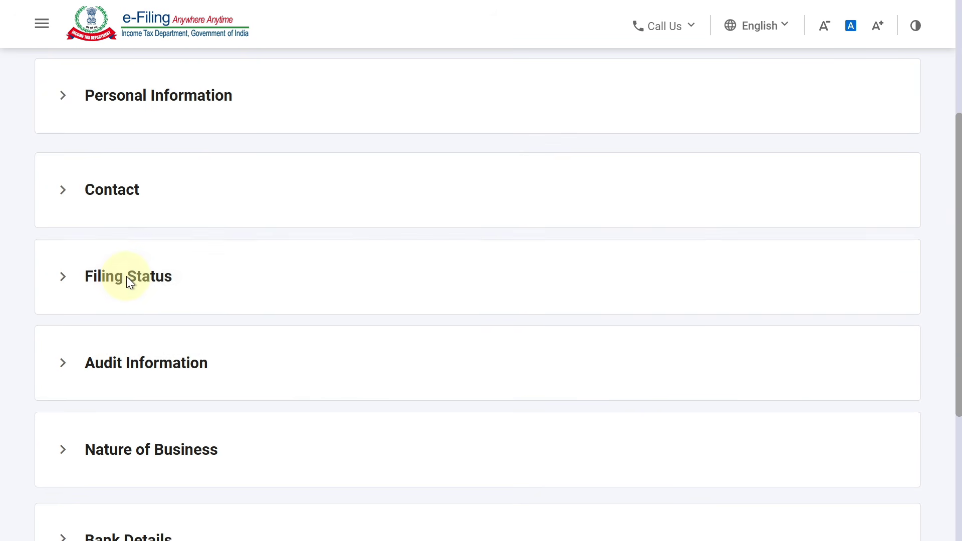
{"action": "left_click", "coordinate": [129, 279]}
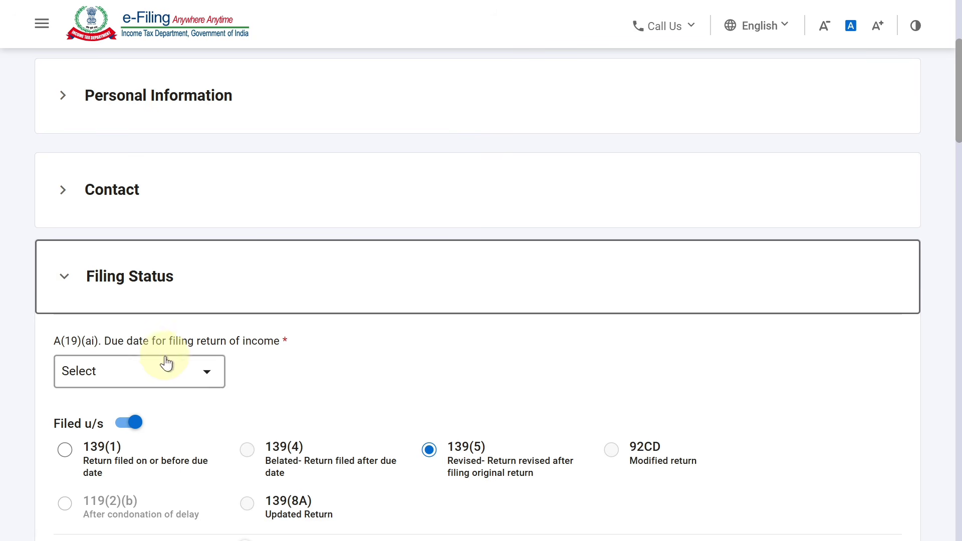
Step: Set the filing due date to 31st August
{"action": "left_click", "coordinate": [190, 378]}
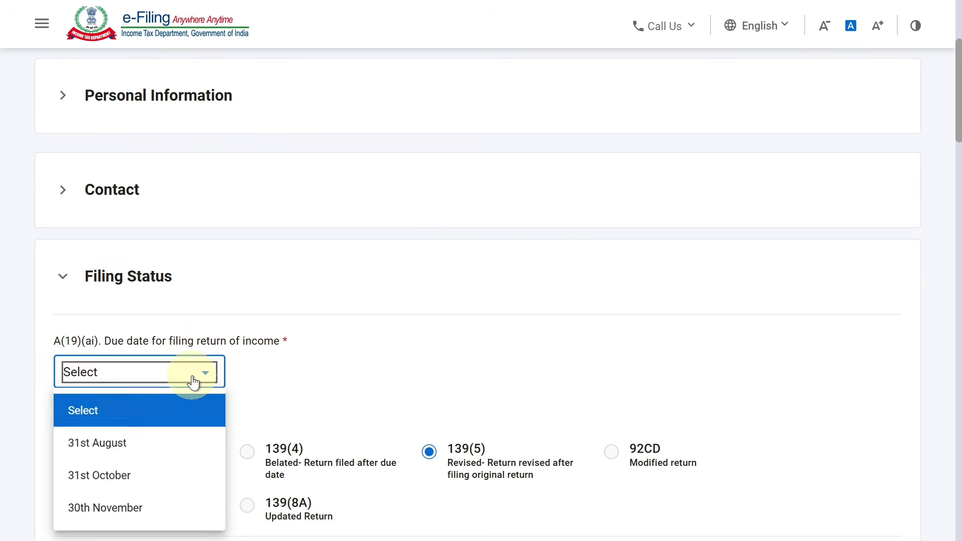
{"action": "left_click", "coordinate": [162, 444]}
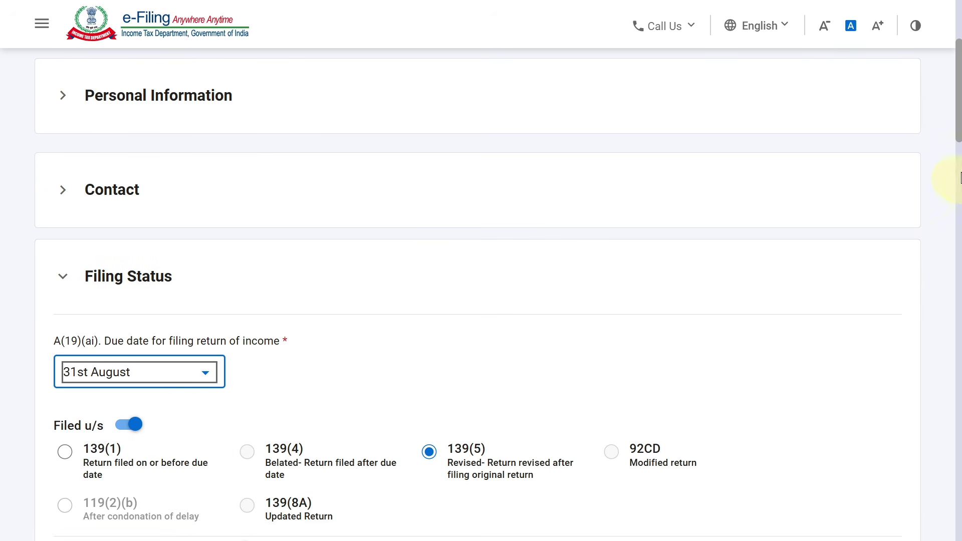
{"action": "scroll", "coordinate": [948, 150], "scroll_direction": "down", "scroll_amount": 3}
{"action": "scroll", "coordinate": [957, 147], "scroll_direction": "down", "scroll_amount": 3}
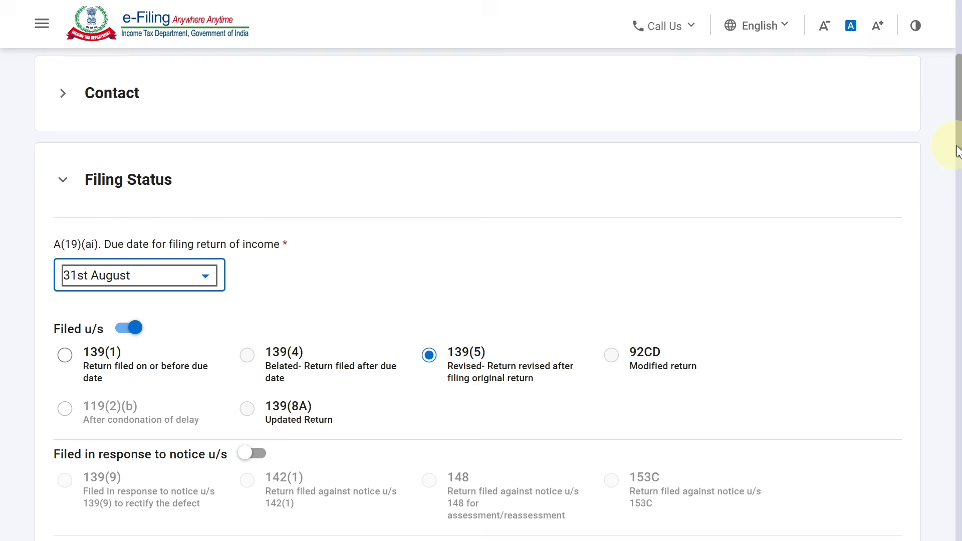
{"action": "left_click_drag", "start_coordinate": [946, 167], "coordinate": [946, 170]}
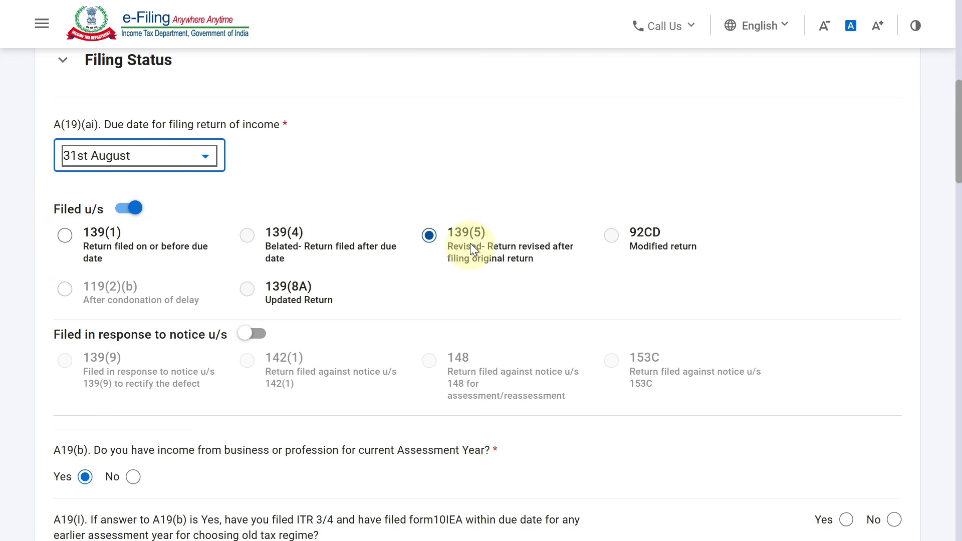
{"action": "scroll", "coordinate": [946, 75], "scroll_direction": "down", "scroll_amount": 5}
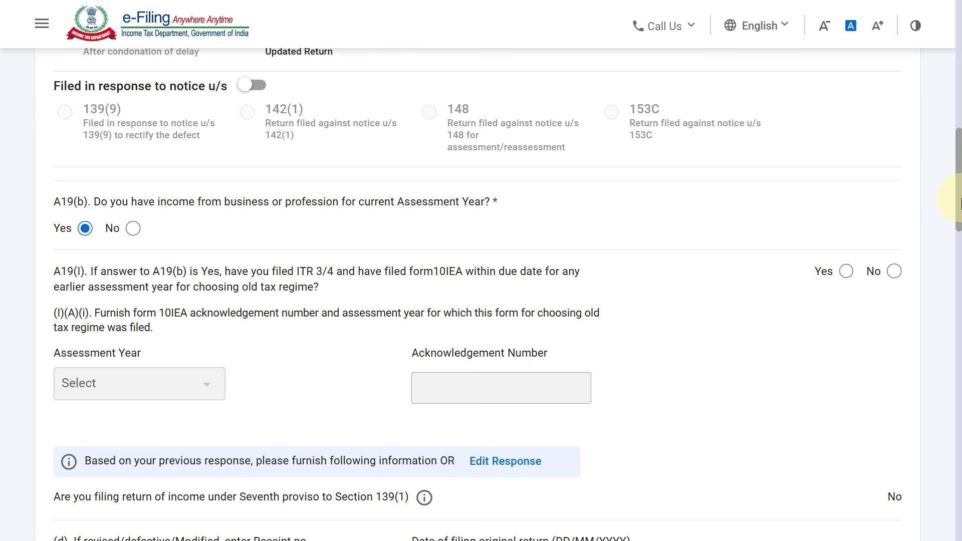
{"action": "scroll", "coordinate": [892, 225], "scroll_direction": "down", "scroll_amount": 2}
Step: Answer No to both Form 10IEA questions, A19(I) and (I)(B), and check the Receipt no field
{"action": "left_click", "coordinate": [894, 190]}
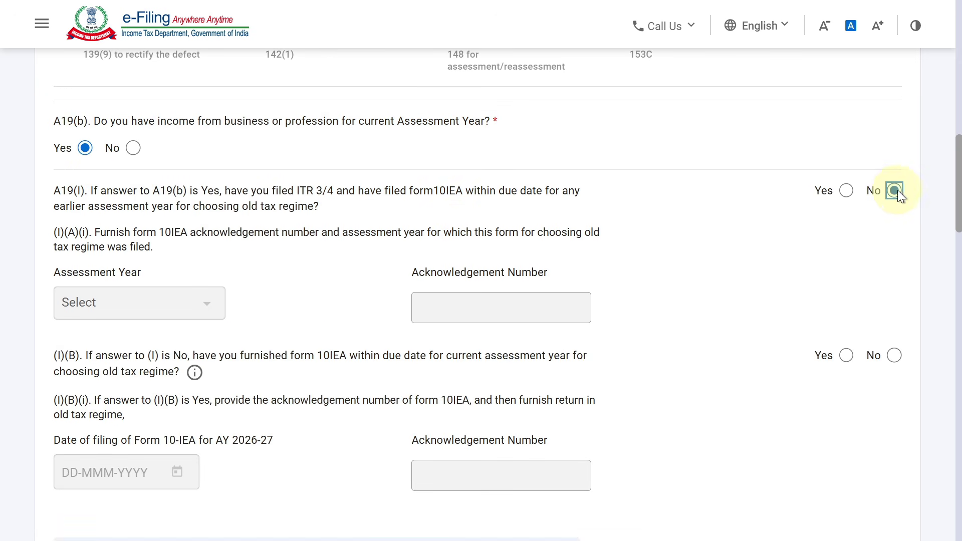
{"action": "scroll", "coordinate": [894, 229], "scroll_direction": "down", "scroll_amount": 3}
{"action": "left_click", "coordinate": [894, 221]}
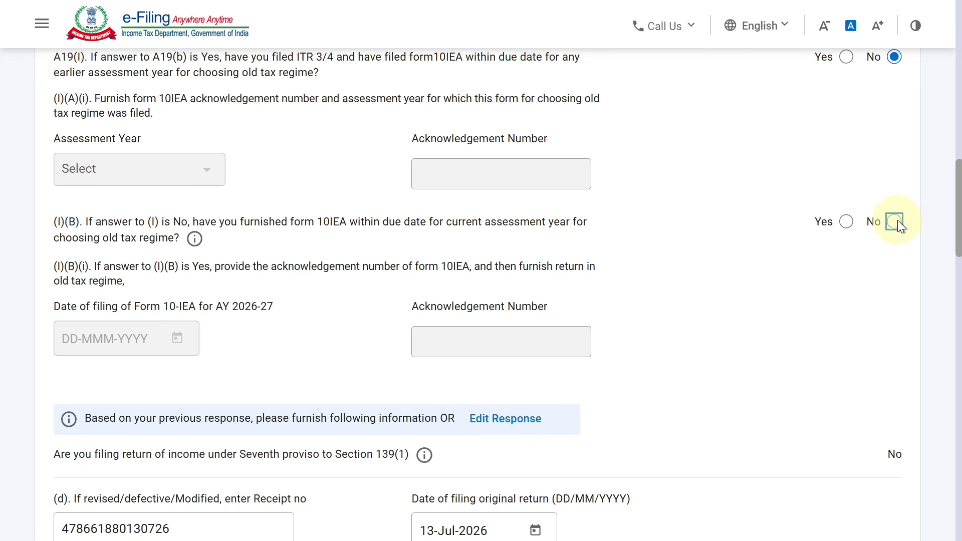
{"action": "left_click_drag", "start_coordinate": [958, 236], "coordinate": [955, 281]}
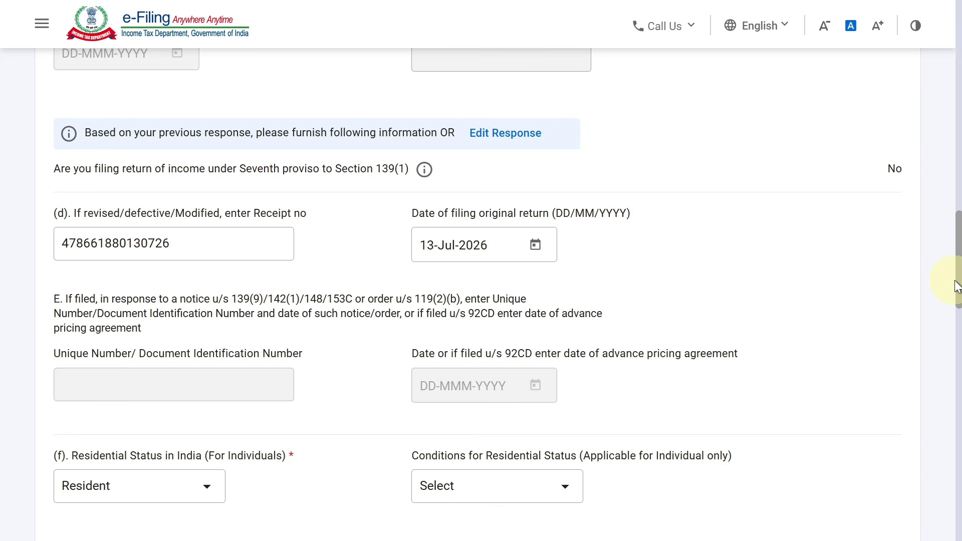
{"action": "left_click", "coordinate": [162, 256]}
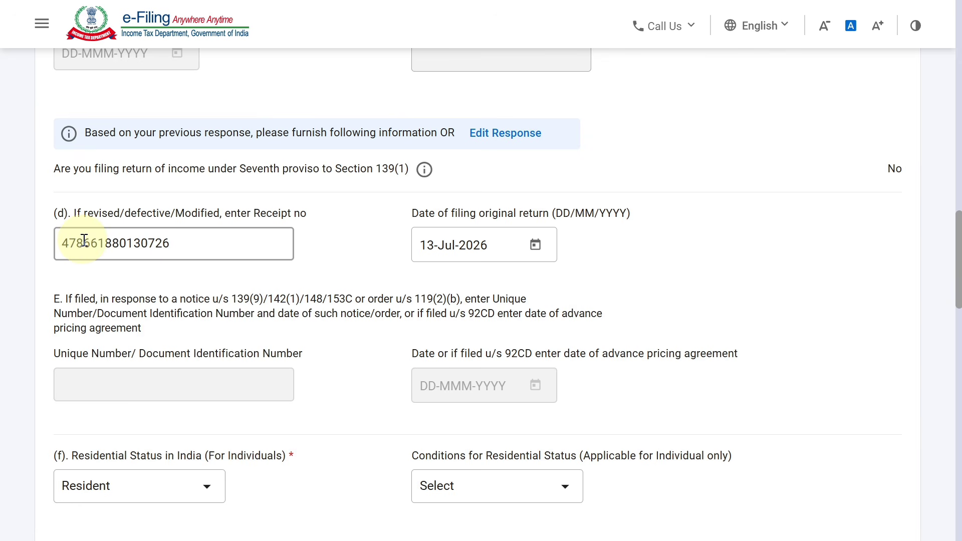
{"action": "left_click_drag", "start_coordinate": [957, 284], "coordinate": [938, 326]}
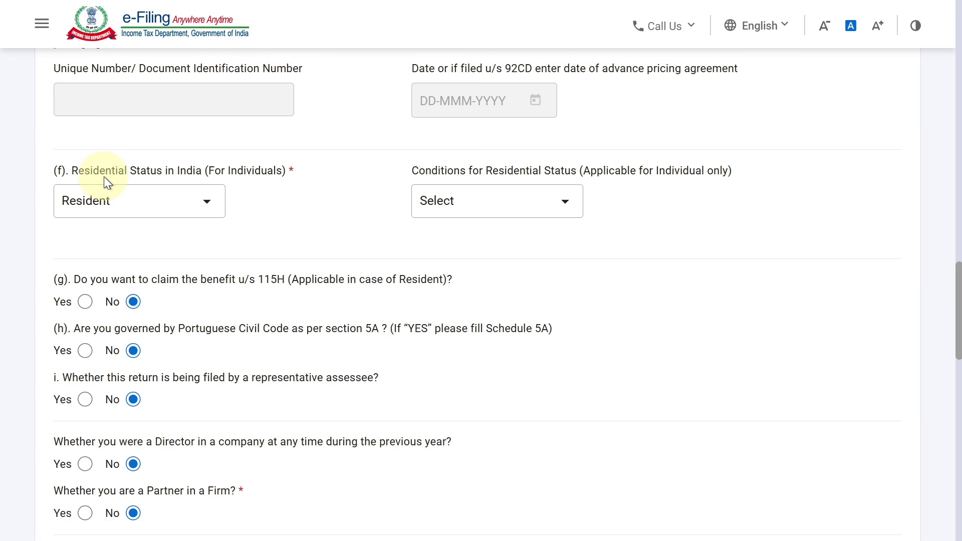
Step: Keep residential status as Resident and choose the condition qualifying for Resident status
{"action": "left_click", "coordinate": [131, 206]}
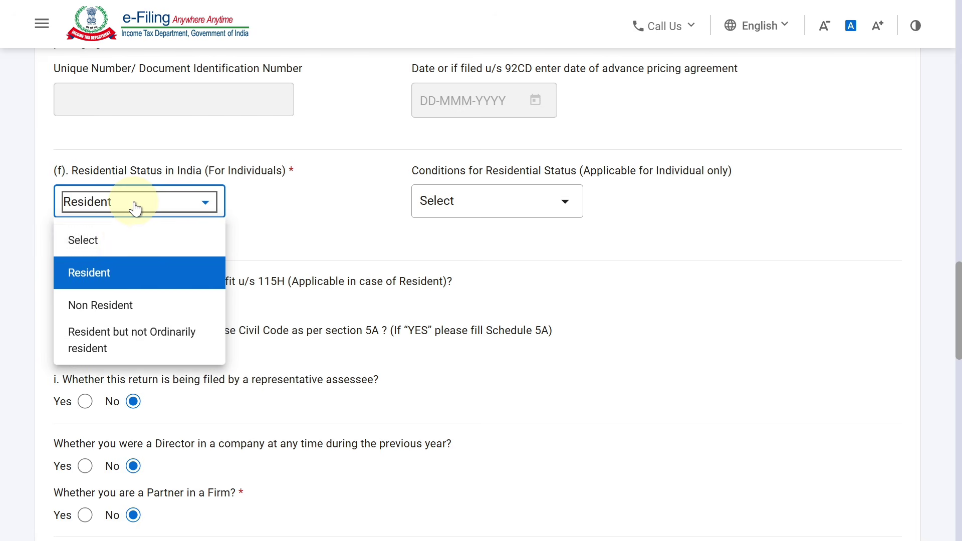
{"action": "left_click", "coordinate": [125, 273]}
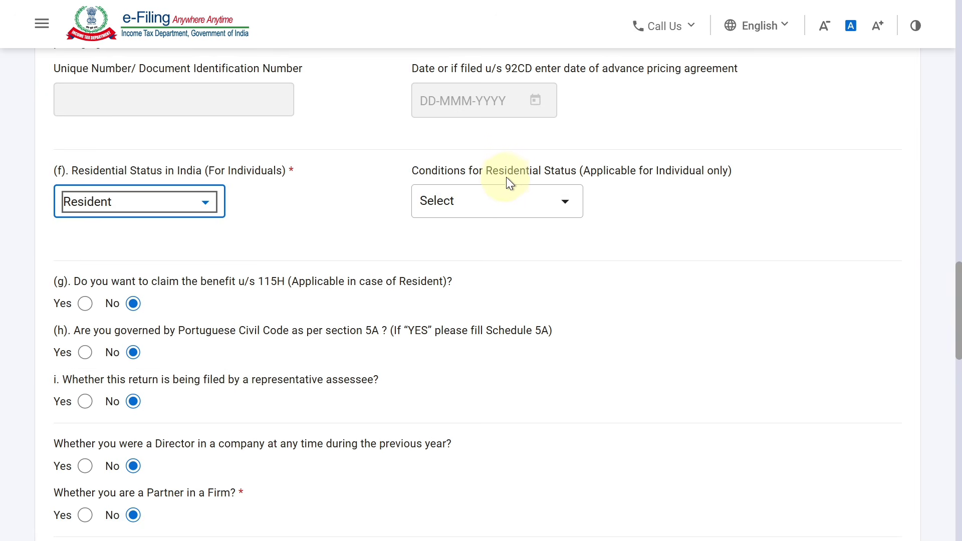
{"action": "left_click", "coordinate": [522, 203]}
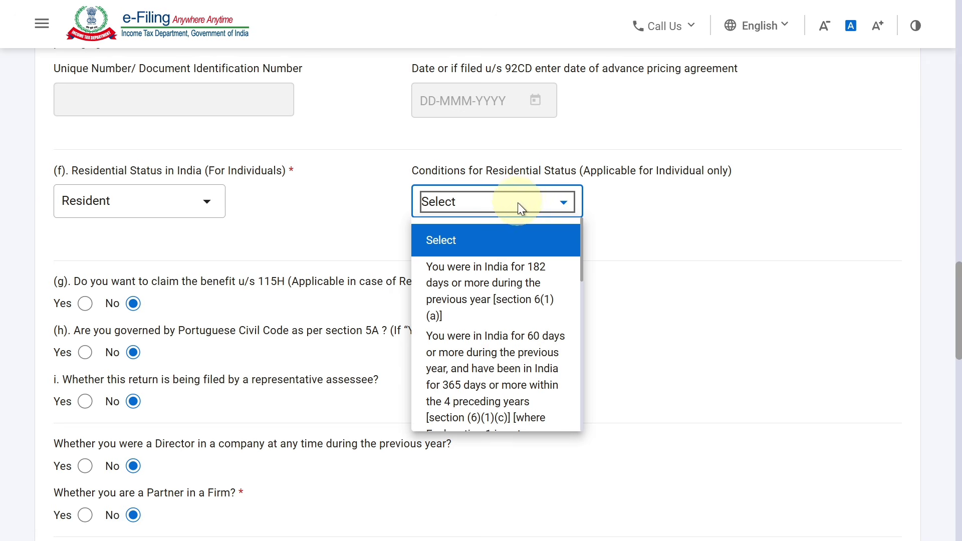
{"action": "left_click", "coordinate": [502, 284]}
{"action": "scroll", "coordinate": [134, 123], "scroll_direction": "down", "scroll_amount": 4}
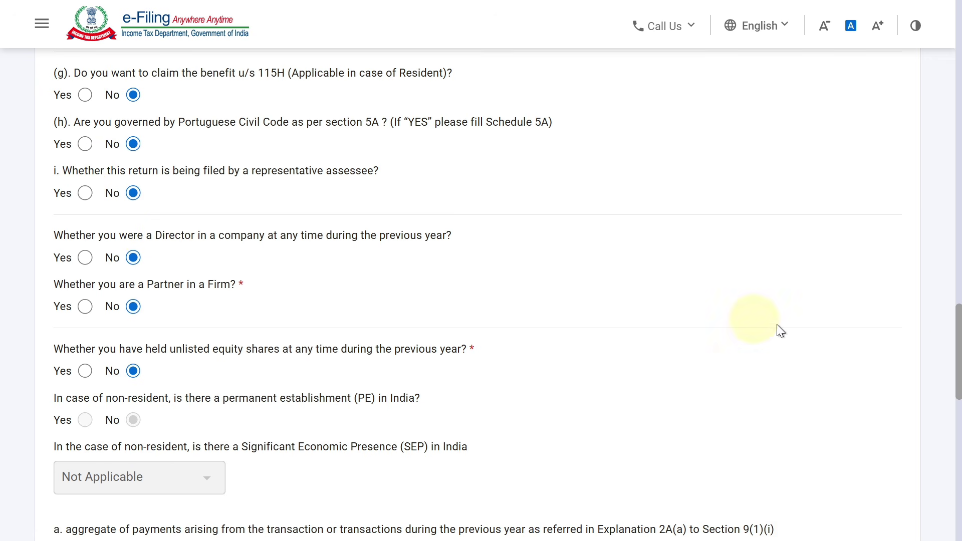
{"action": "left_click_drag", "start_coordinate": [959, 344], "coordinate": [947, 464]}
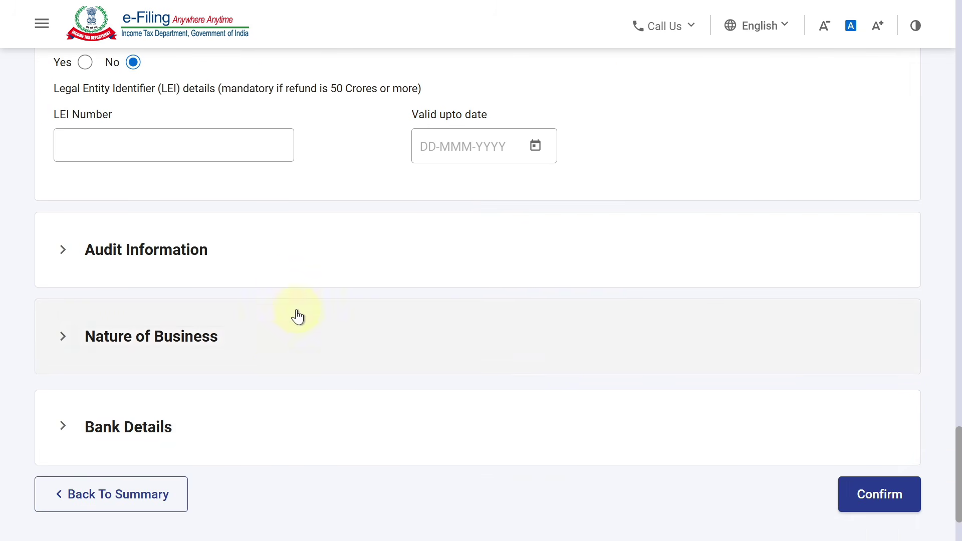
Step: In Audit Information, answer a1 Yes, a2 No, a2i 'Up to Rs. 1 crore', and b (44AB audit) No
{"action": "left_click", "coordinate": [265, 253]}
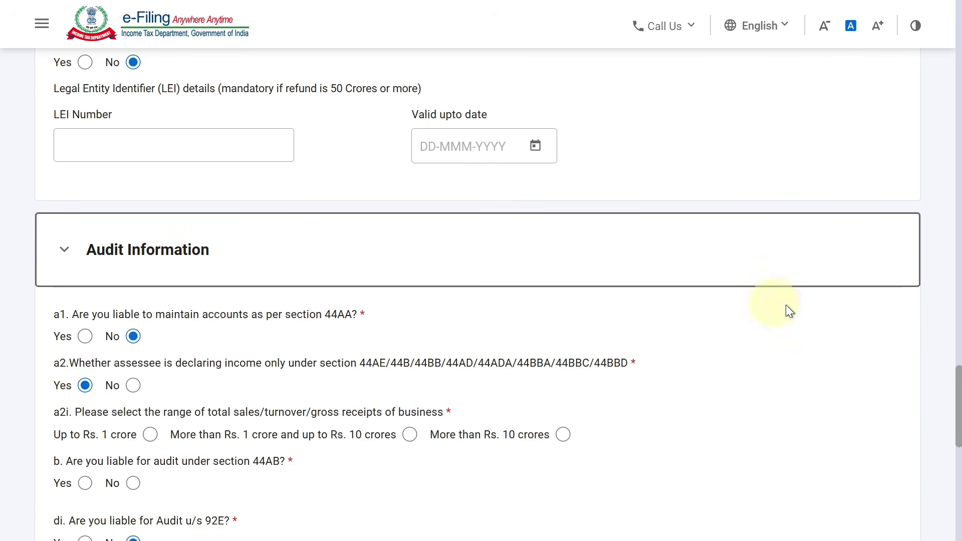
{"action": "scroll", "coordinate": [958, 393], "scroll_direction": "down", "scroll_amount": 2}
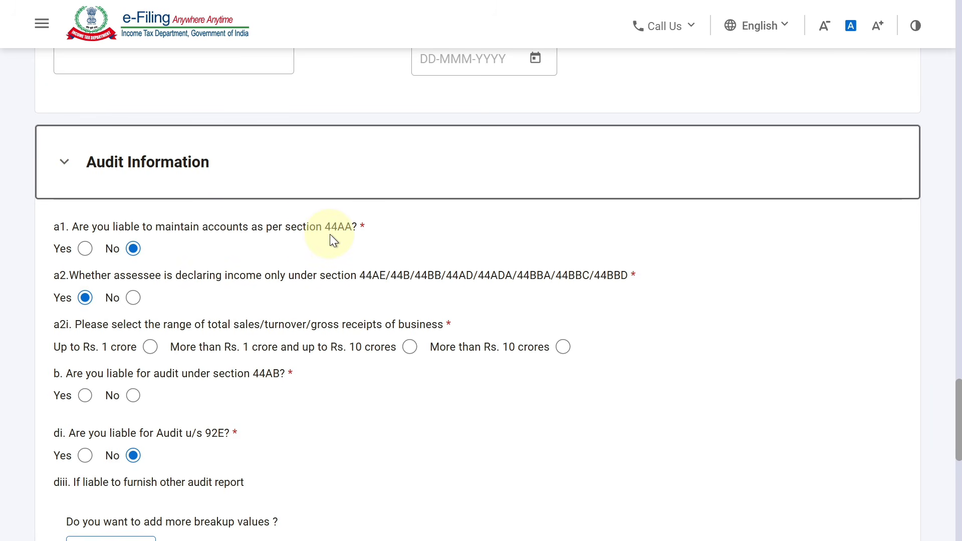
{"action": "left_click", "coordinate": [85, 249]}
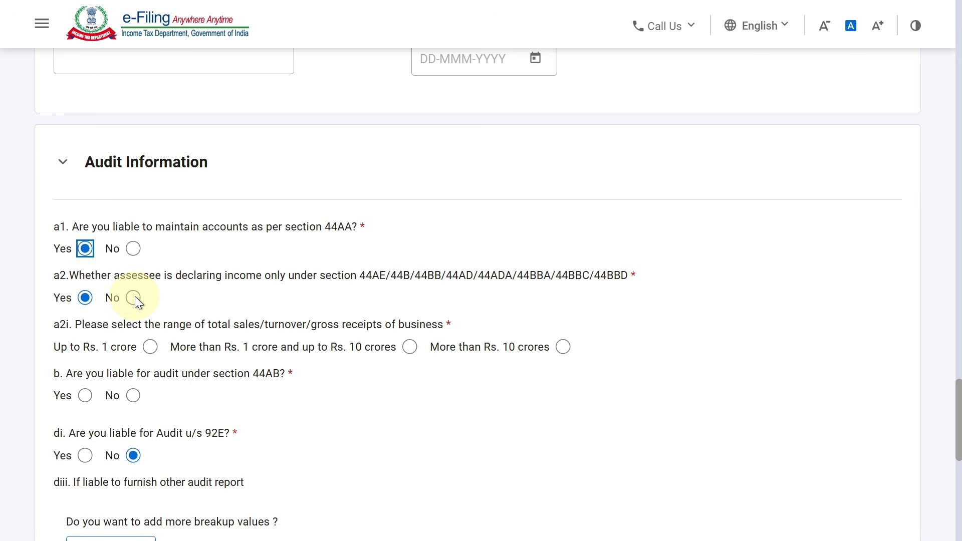
{"action": "left_click", "coordinate": [134, 297]}
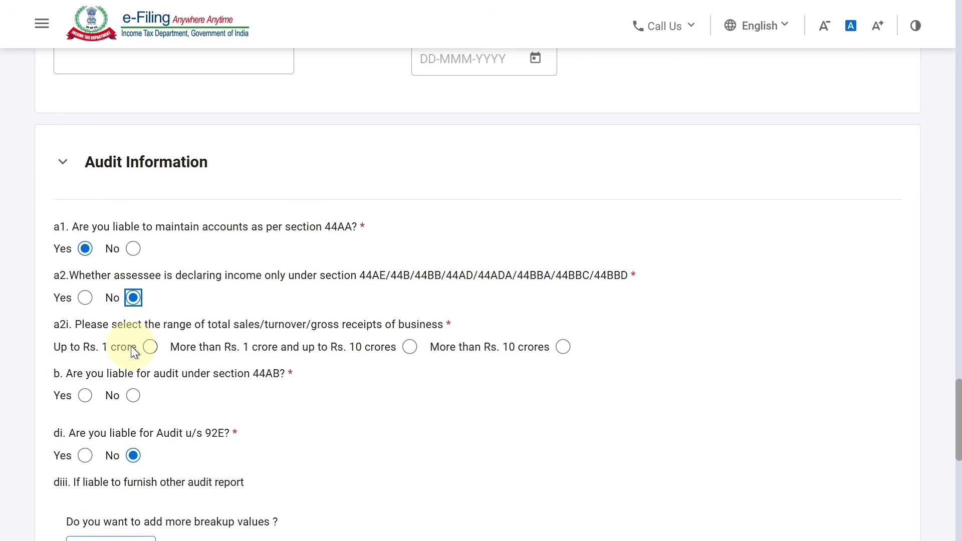
{"action": "left_click", "coordinate": [151, 347]}
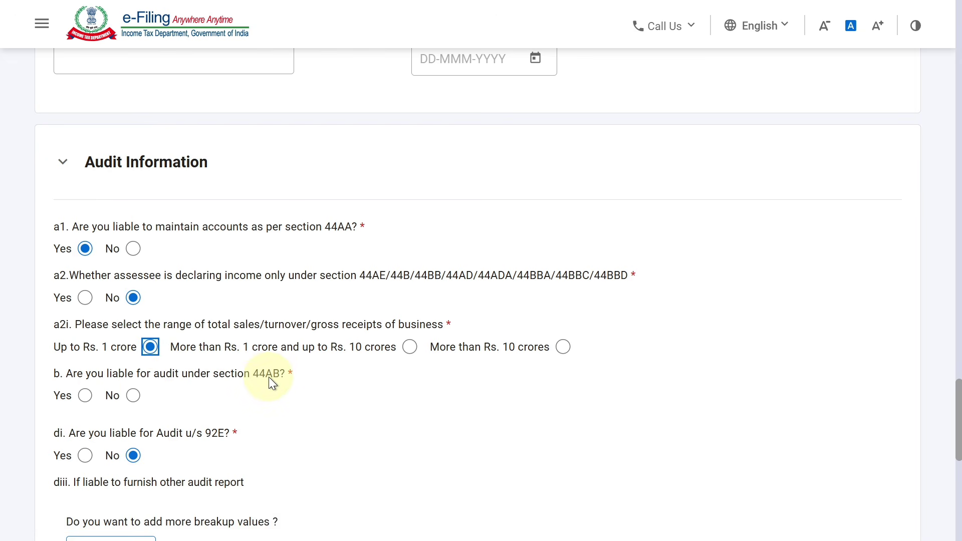
{"action": "left_click", "coordinate": [133, 397]}
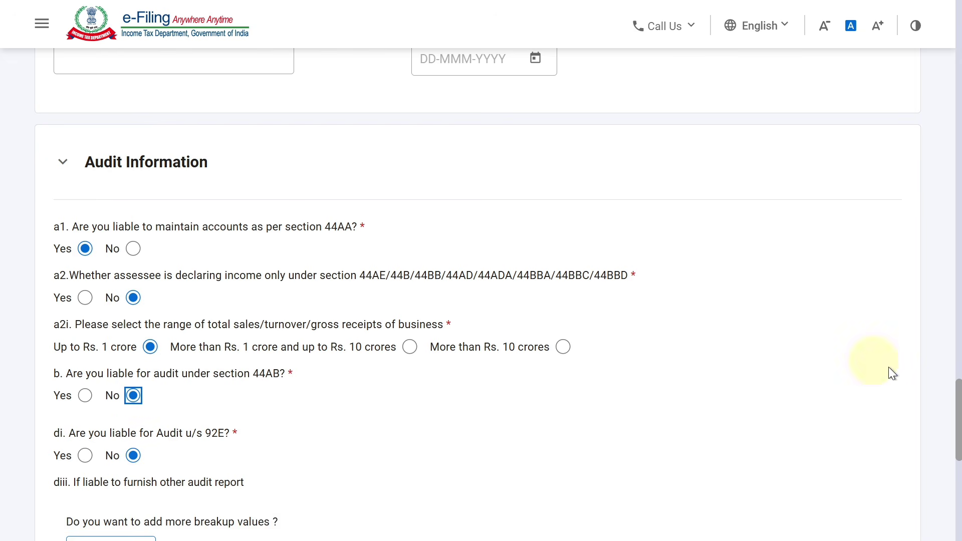
{"action": "left_click_drag", "start_coordinate": [958, 403], "coordinate": [900, 468]}
Step: Change the business row's code from 13011-Life insurance to 09005-General commission agents
{"action": "left_click", "coordinate": [230, 299]}
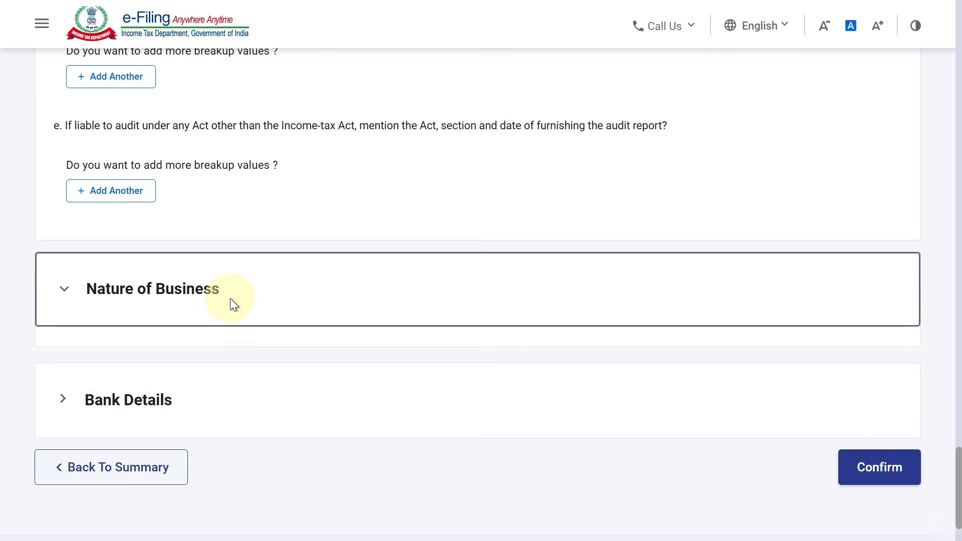
{"action": "left_click_drag", "start_coordinate": [953, 419], "coordinate": [949, 438]}
{"action": "scroll", "coordinate": [955, 435], "scroll_direction": "down", "scroll_amount": 3}
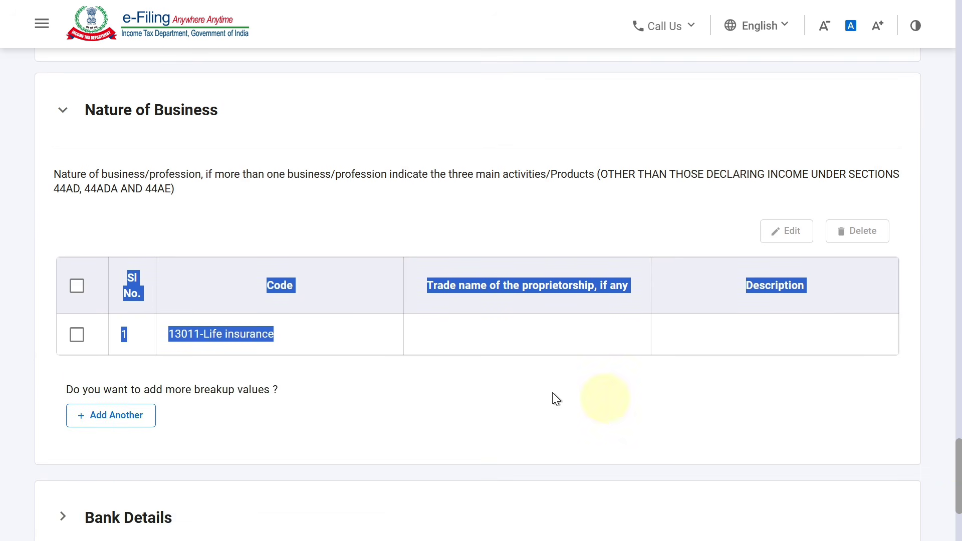
{"action": "left_click", "coordinate": [78, 334]}
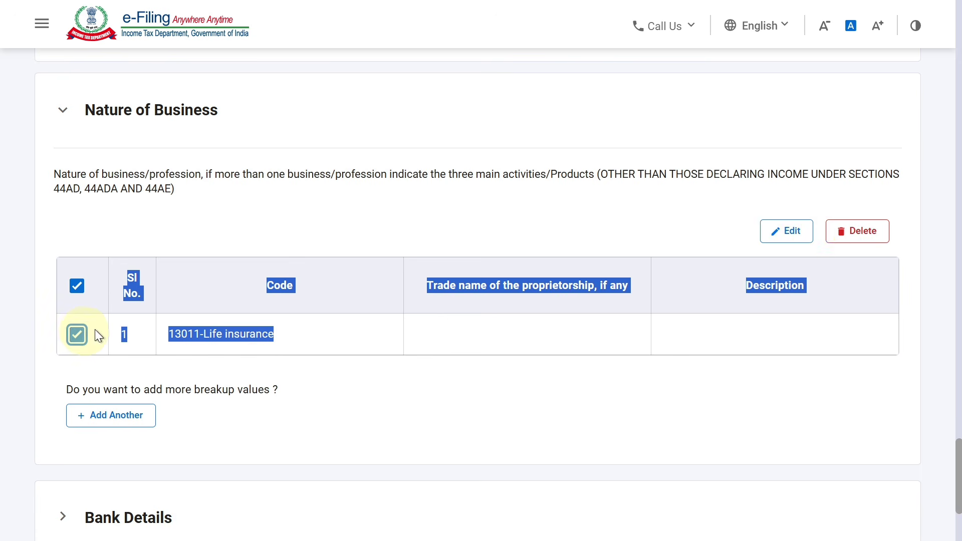
{"action": "left_click", "coordinate": [784, 239]}
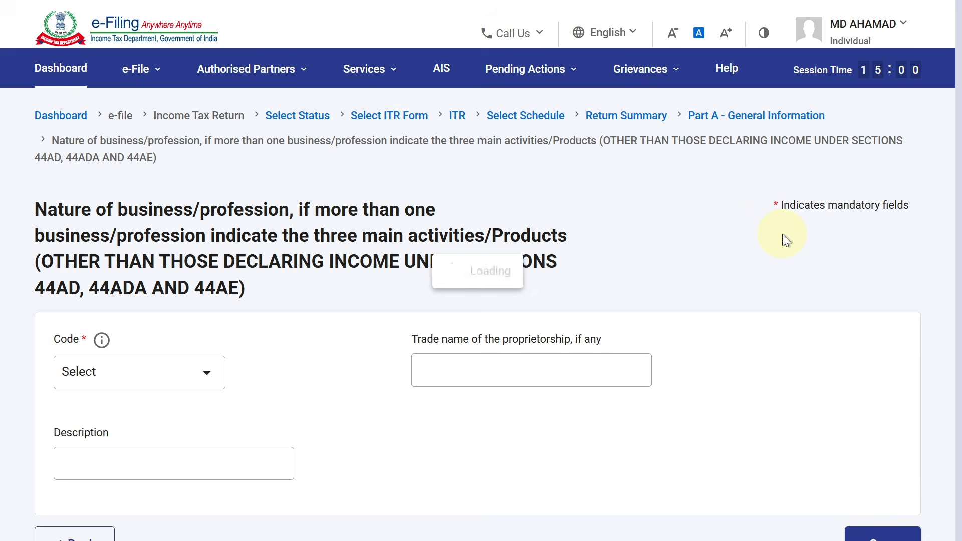
{"action": "left_click", "coordinate": [214, 358]}
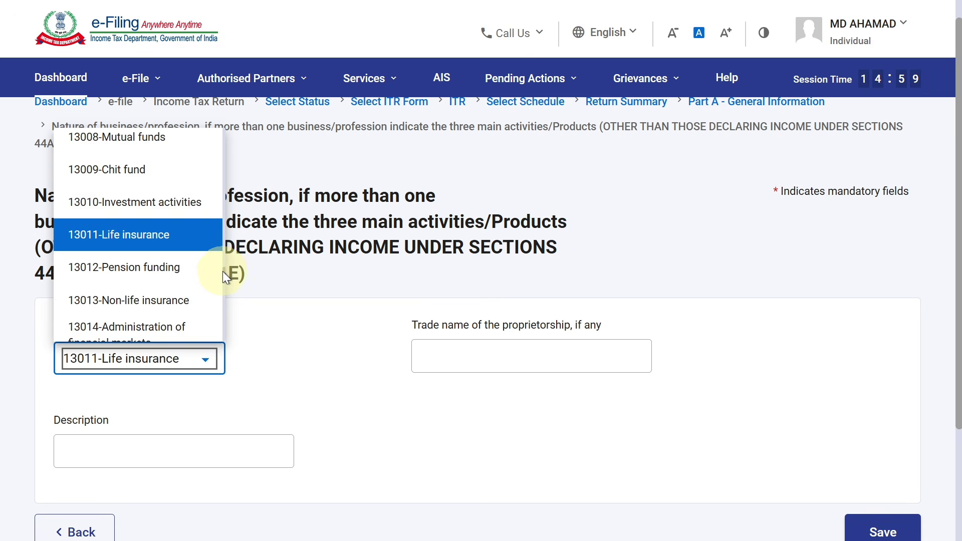
{"action": "scroll", "coordinate": [222, 269], "scroll_direction": "up", "scroll_amount": 10}
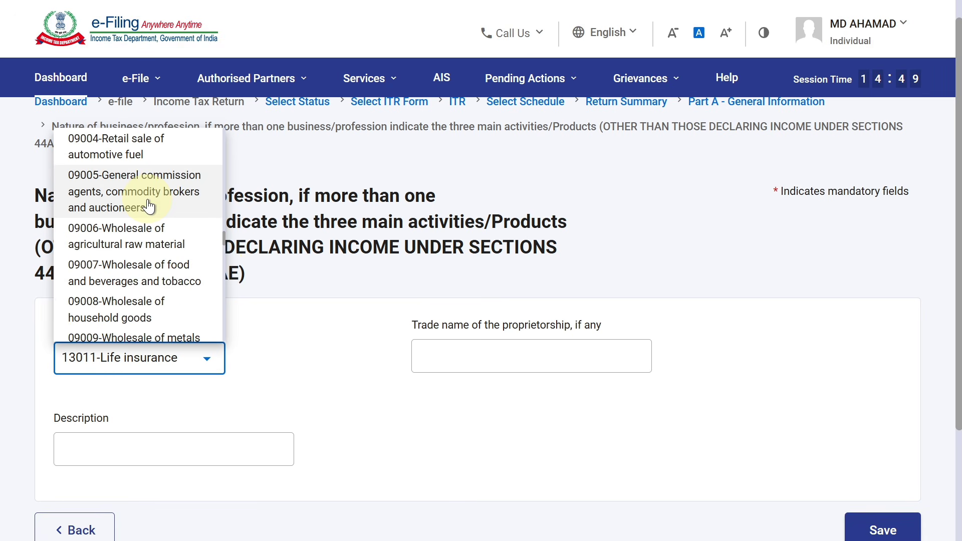
{"action": "left_click", "coordinate": [172, 200]}
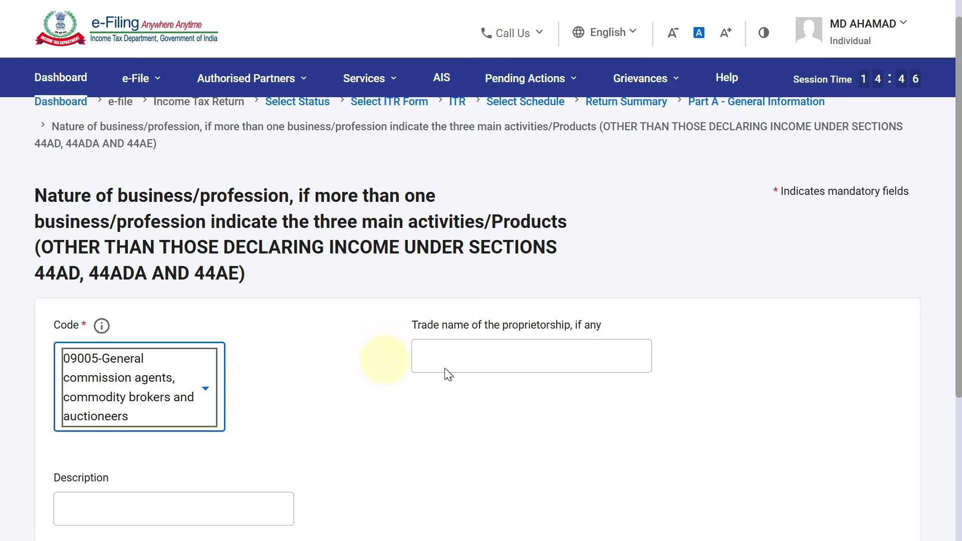
Step: Enter the proprietor's trade name and the description 'INSURANCE AGENT COMMISSION'
{"action": "left_click", "coordinate": [550, 363]}
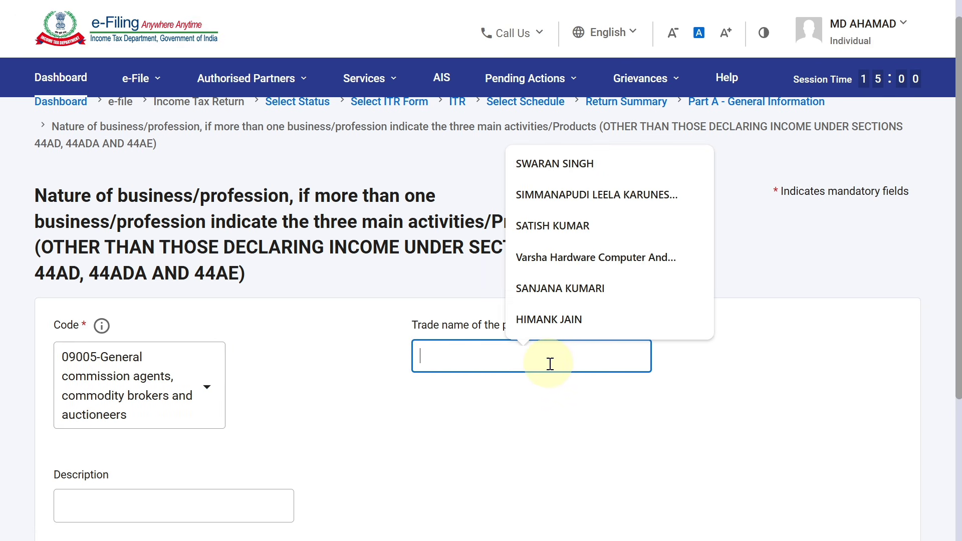
{"action": "type", "text": "md"}
{"action": "key", "text": "BackSpace"}
{"action": "key", "text": "BackSpace"}
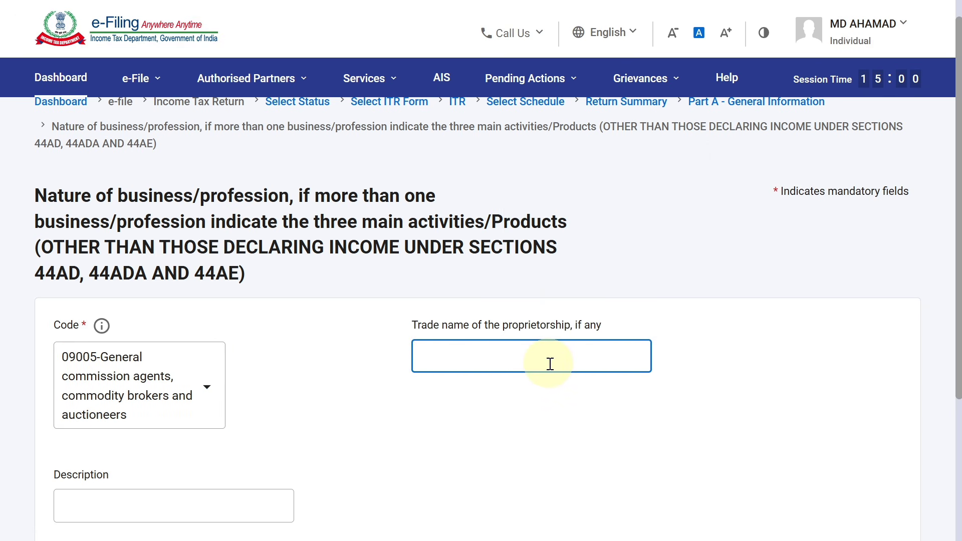
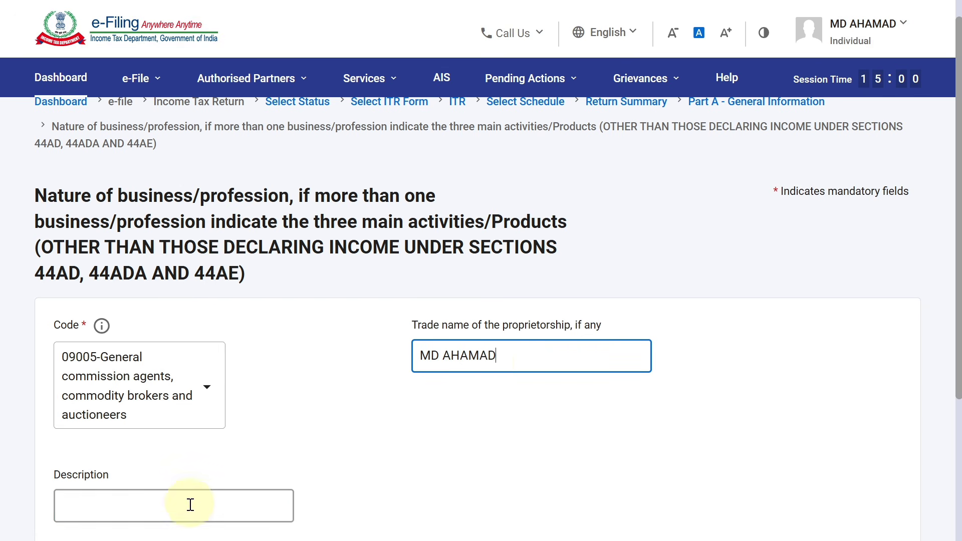
{"action": "left_click", "coordinate": [190, 506]}
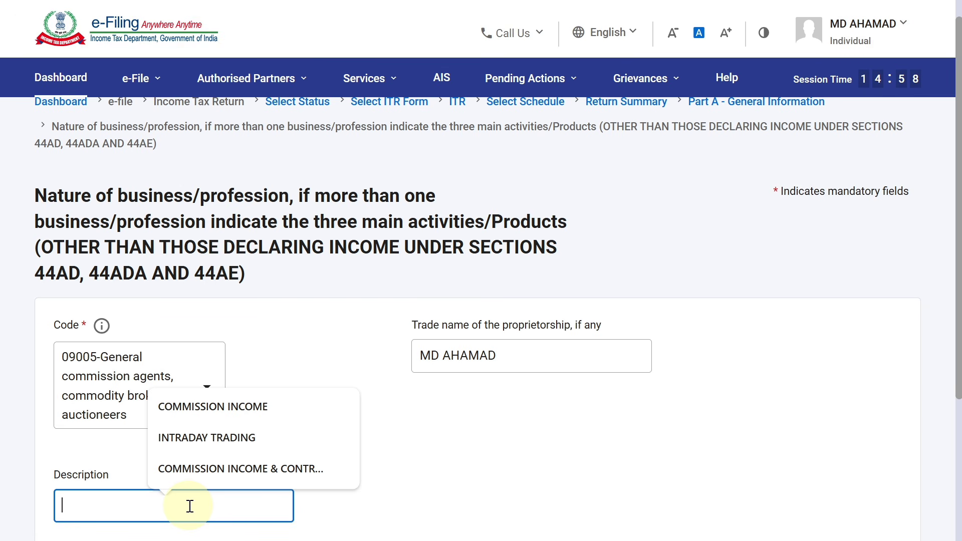
{"action": "type", "text": "INSURANCE "}
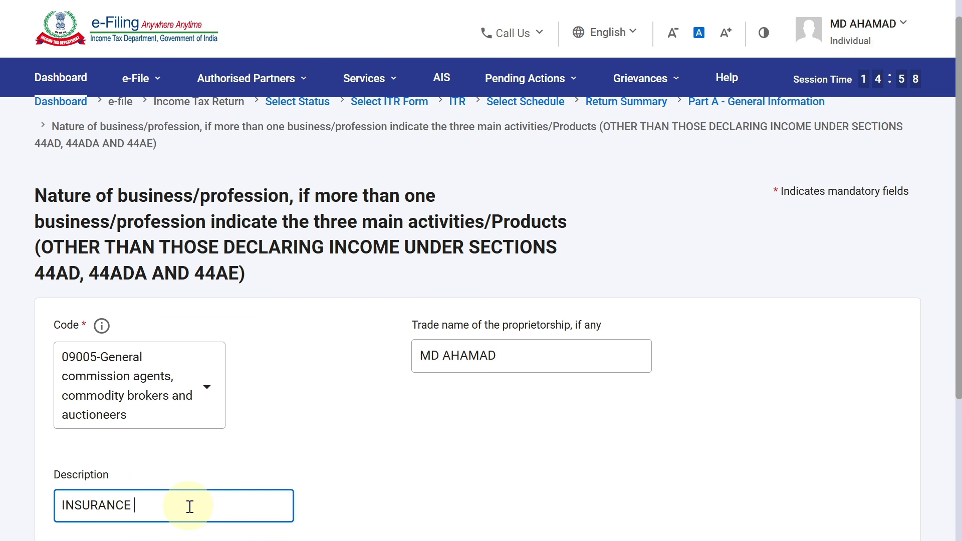
{"action": "type", "text": "COMMISSION"}
{"action": "key", "text": "Left"}
{"action": "key", "text": "Left"}
{"action": "type", "text": "AGENT"}
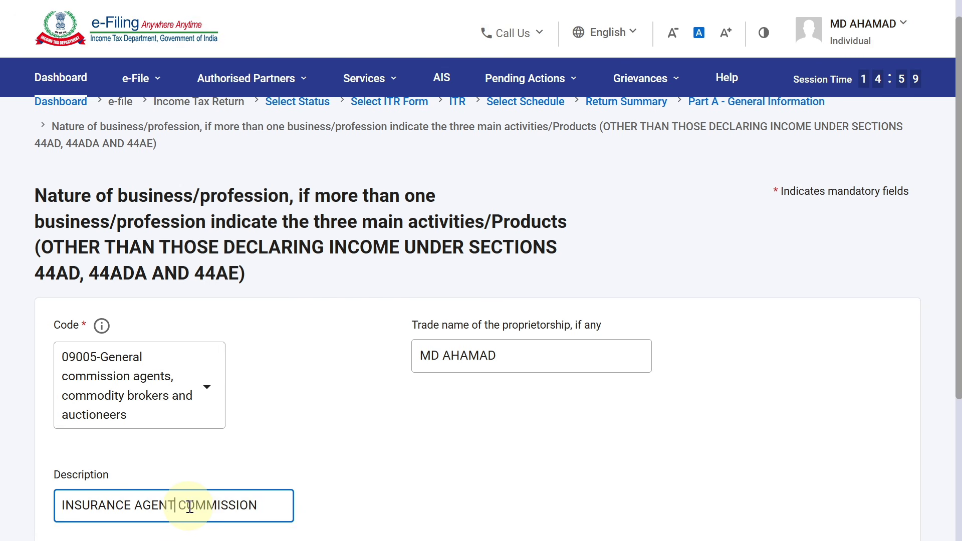
{"action": "left_click", "coordinate": [951, 419]}
{"action": "scroll", "coordinate": [954, 414], "scroll_direction": "down", "scroll_amount": 3}
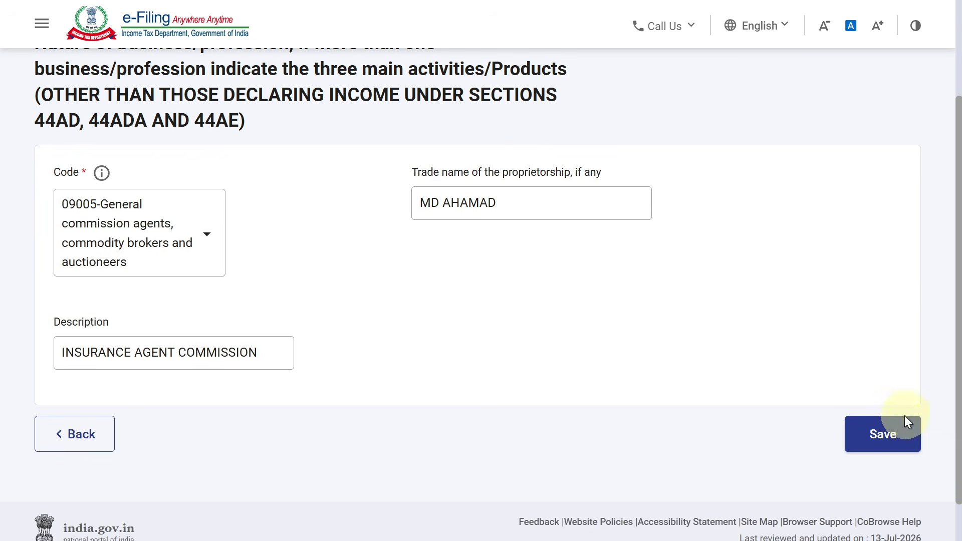
Step: Save the nature of business details and open Balance Sheet Sources of Funds for editing
{"action": "left_click", "coordinate": [894, 426]}
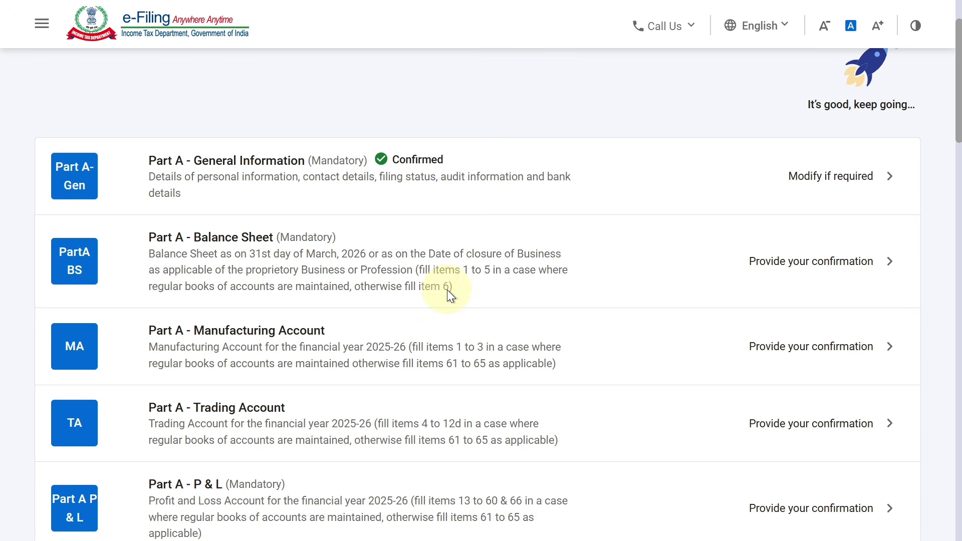
{"action": "left_click", "coordinate": [435, 271]}
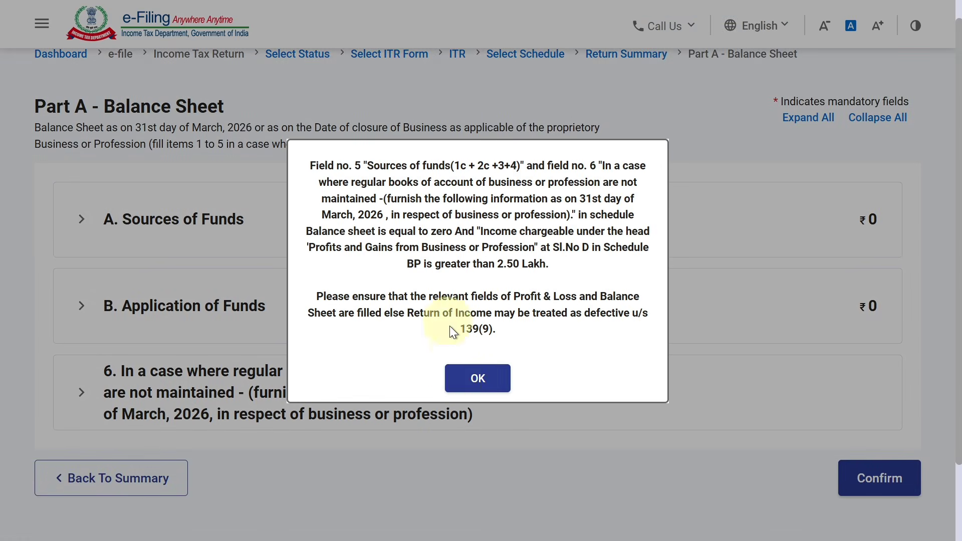
{"action": "left_click", "coordinate": [468, 378]}
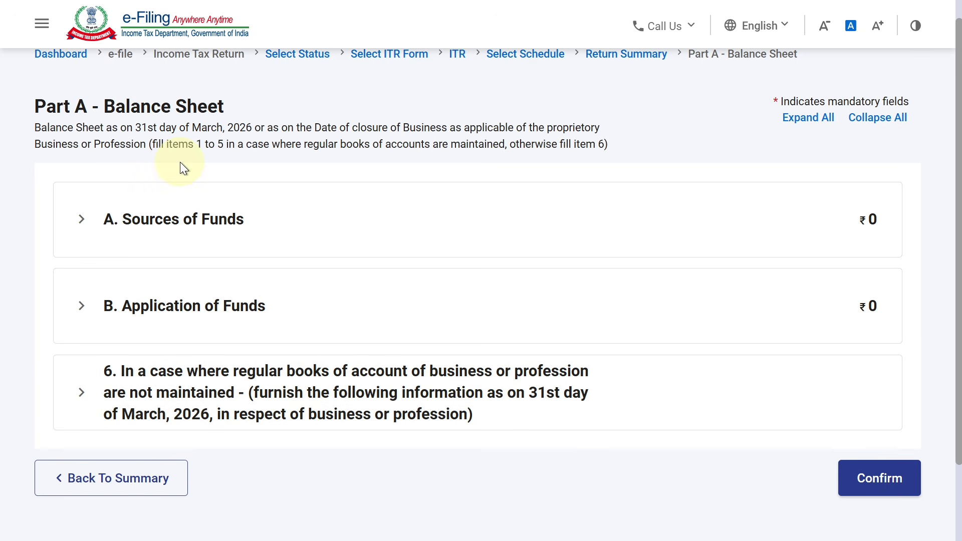
{"action": "left_click", "coordinate": [305, 223]}
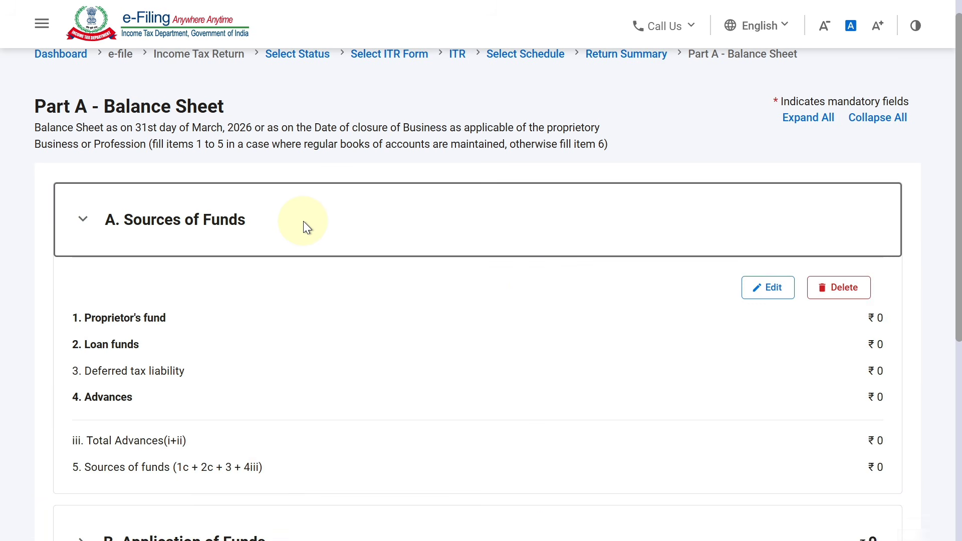
{"action": "left_click", "coordinate": [763, 288]}
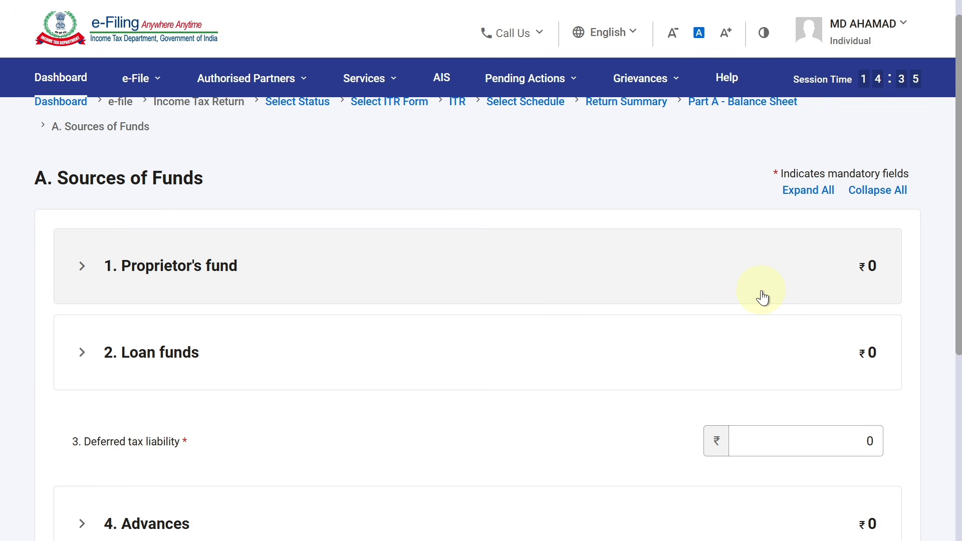
Step: Enter 500000 as Proprietor's capital and save the Sources of Funds
{"action": "left_click", "coordinate": [761, 298]}
{"action": "scroll", "coordinate": [332, 233], "scroll_direction": "down", "scroll_amount": 2}
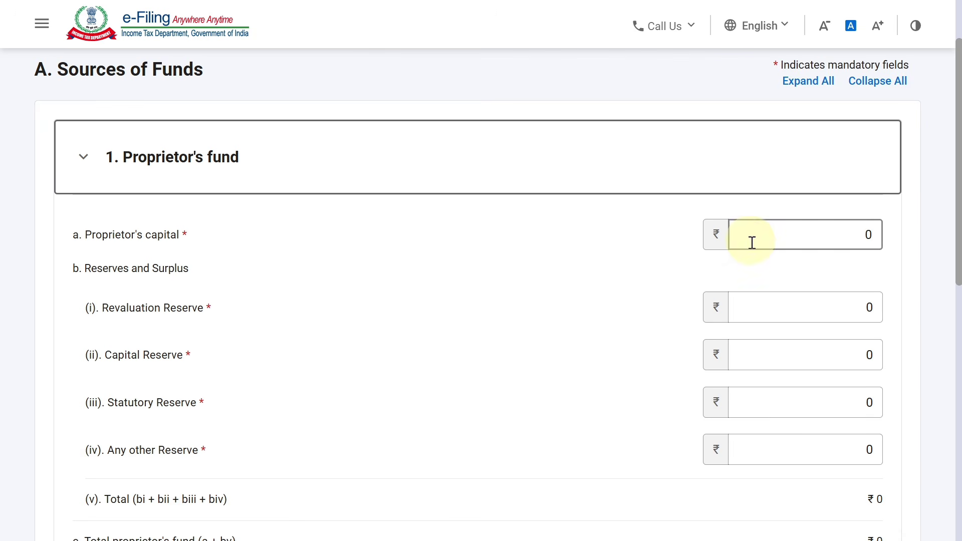
{"action": "scroll", "coordinate": [944, 197], "scroll_direction": "down", "scroll_amount": 1}
{"action": "left_click", "coordinate": [858, 191]}
{"action": "left_click_drag", "start_coordinate": [858, 191], "coordinate": [874, 190]}
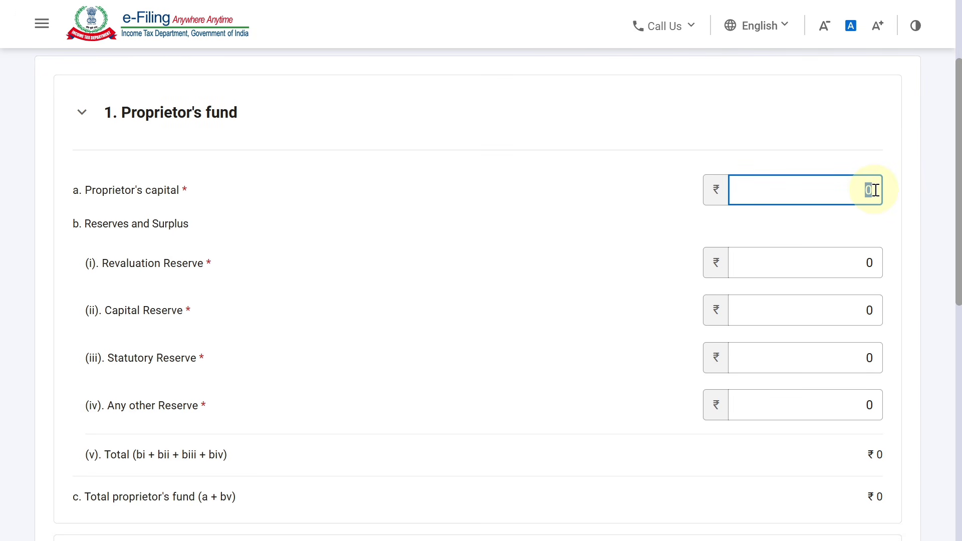
{"action": "type", "text": "500000"}
{"action": "left_click", "coordinate": [942, 224]}
{"action": "scroll", "coordinate": [942, 223], "scroll_direction": "down", "scroll_amount": 8}
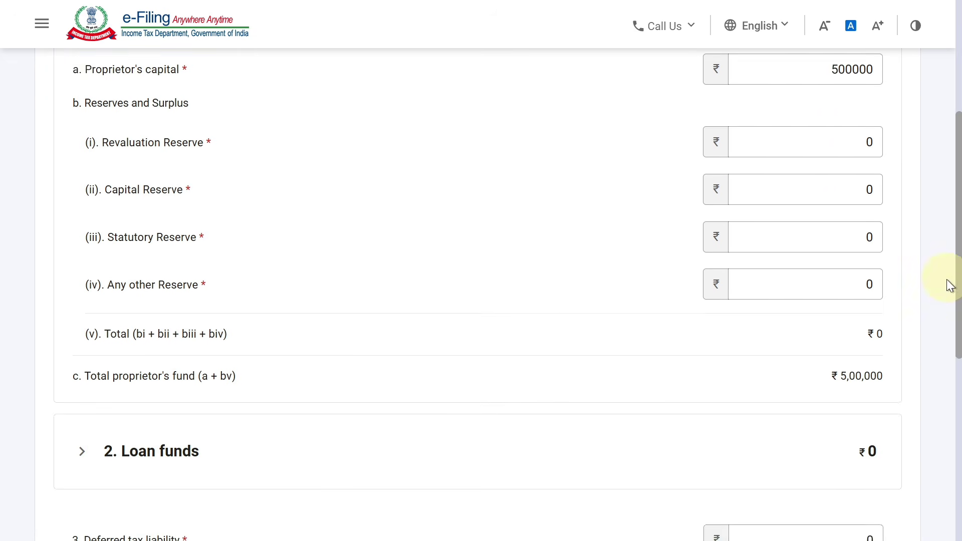
{"action": "scroll", "coordinate": [922, 426], "scroll_direction": "down", "scroll_amount": 1}
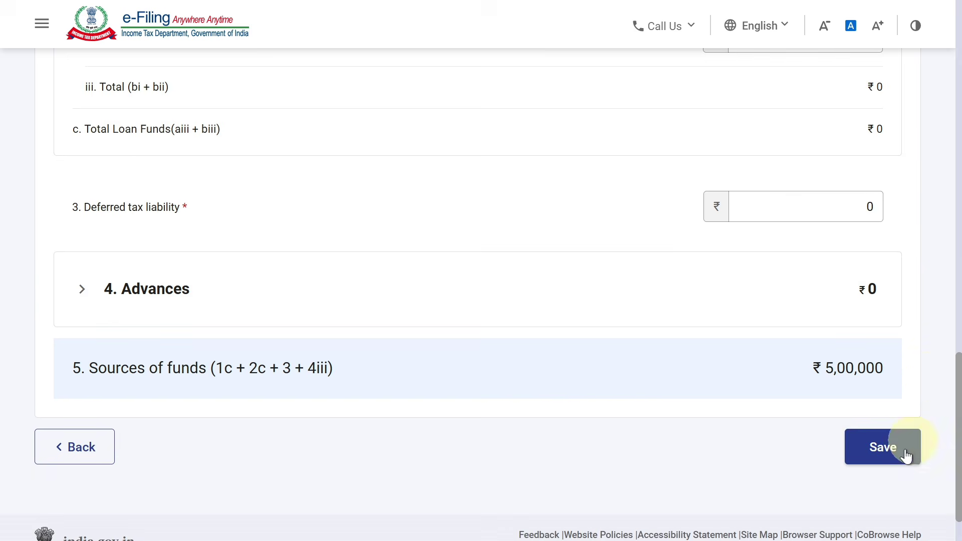
{"action": "left_click", "coordinate": [897, 457]}
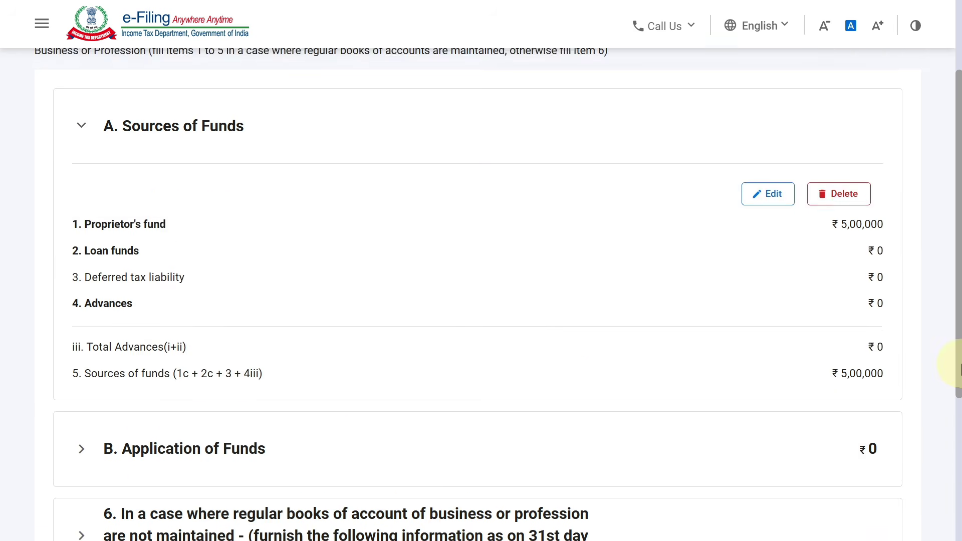
{"action": "left_click_drag", "start_coordinate": [957, 364], "coordinate": [930, 316]}
Step: Open B. Application of Funds for editing
{"action": "left_click", "coordinate": [601, 257]}
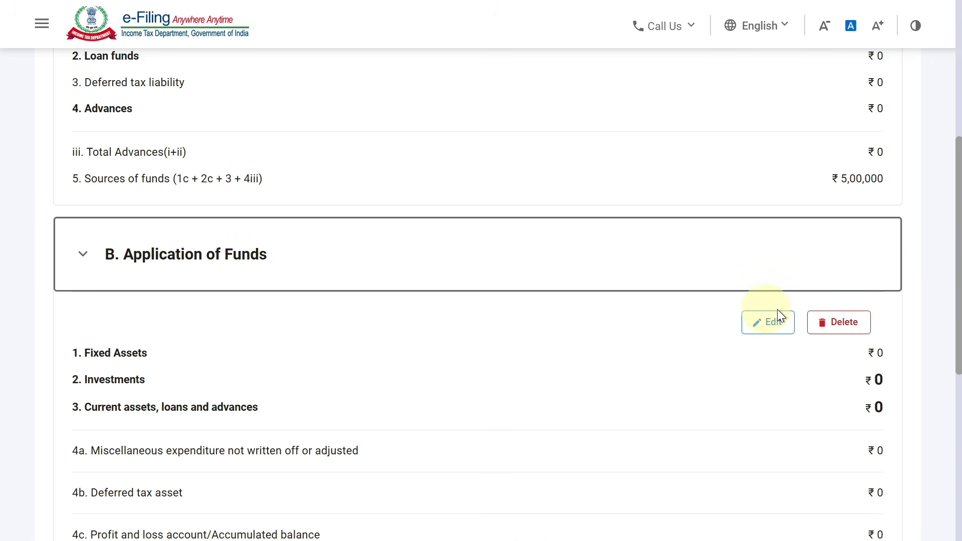
{"action": "scroll", "coordinate": [957, 249], "scroll_direction": "down", "scroll_amount": 2}
{"action": "left_click", "coordinate": [762, 266]}
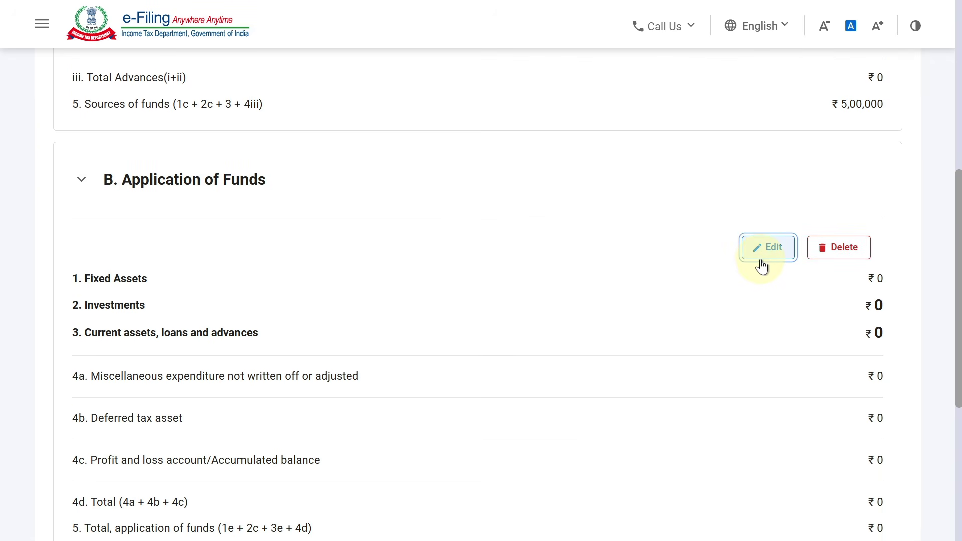
{"action": "left_click_drag", "start_coordinate": [957, 183], "coordinate": [951, 218]}
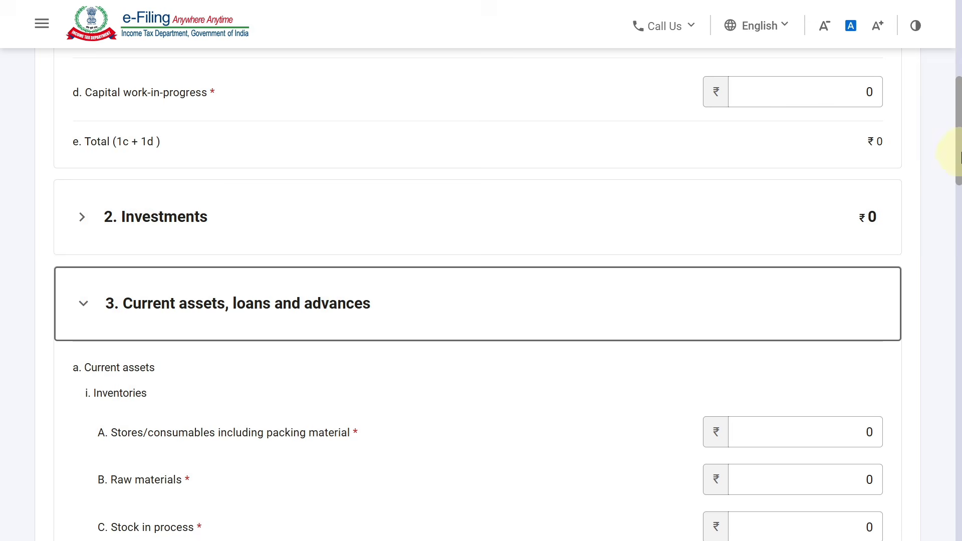
{"action": "left_click_drag", "start_coordinate": [956, 155], "coordinate": [939, 257]}
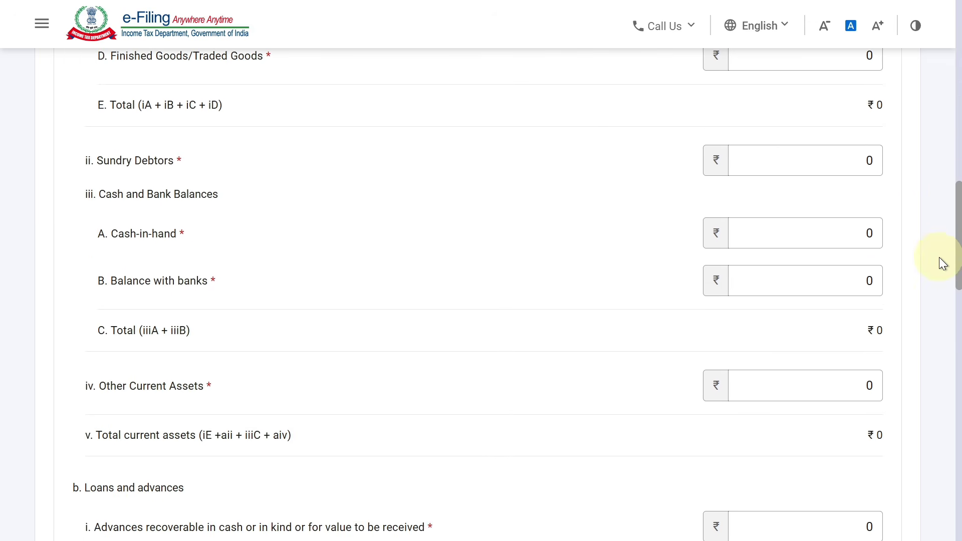
Step: Enter Cash-in-hand 50000, Balance with banks 45510, Other Current Assets 404490, and save
{"action": "left_click", "coordinate": [872, 233]}
{"action": "key", "text": "BackSpace"}
{"action": "type", "text": "50000"}
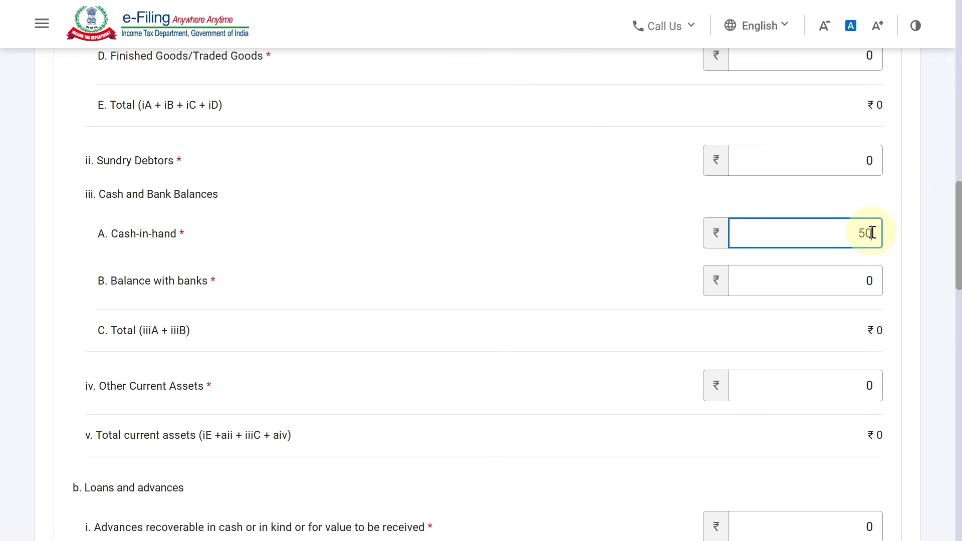
{"action": "left_click", "coordinate": [600, 273]}
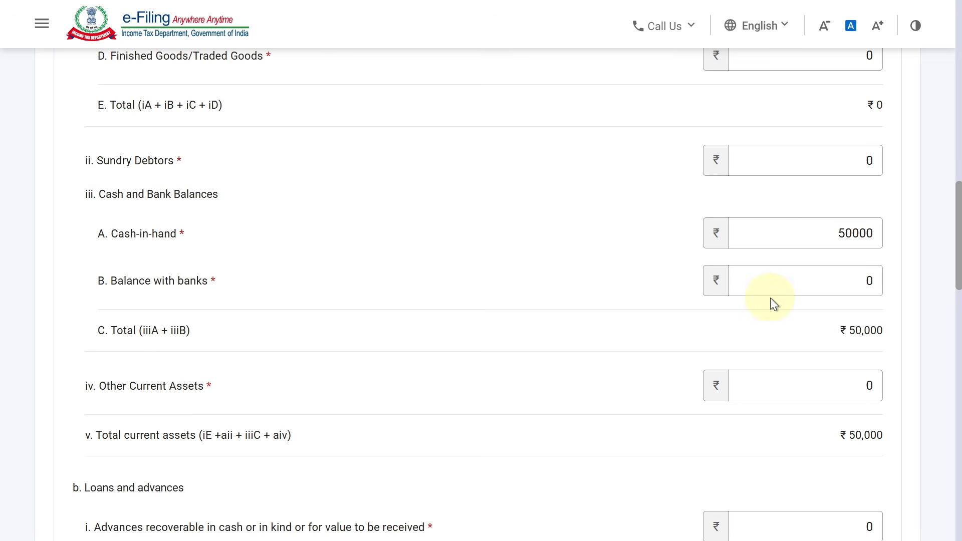
{"action": "left_click", "coordinate": [844, 280]}
{"action": "key", "text": "BackSpace"}
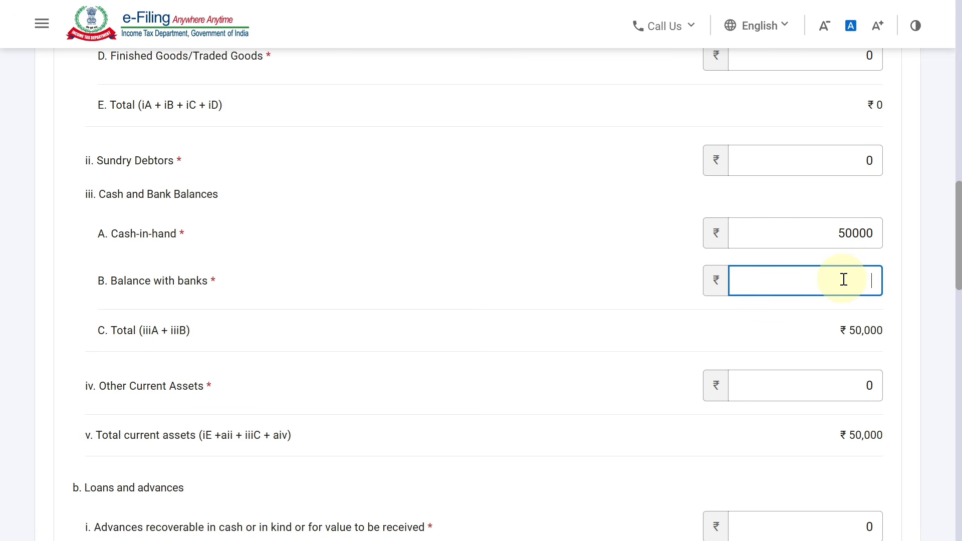
{"action": "type", "text": "45510"}
{"action": "left_click", "coordinate": [948, 248]}
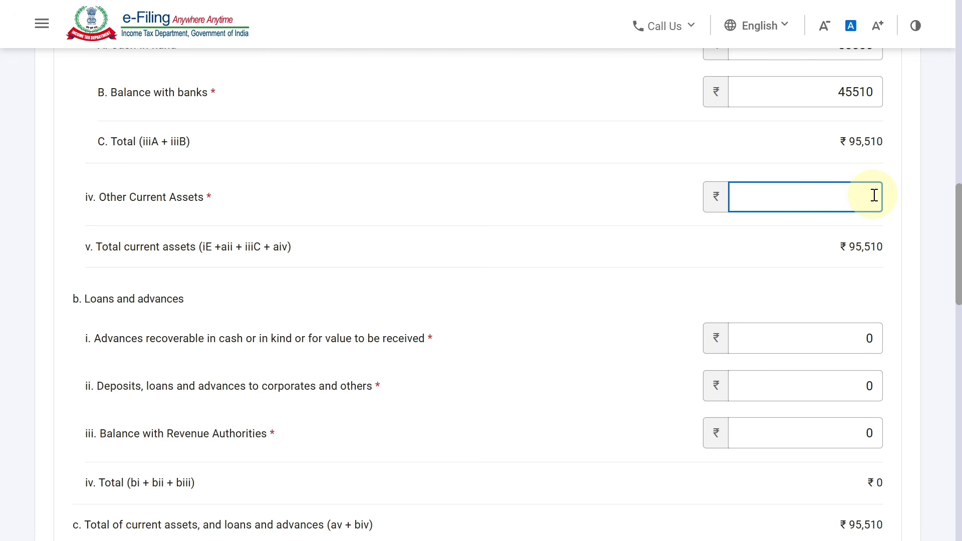
{"action": "type", "text": "404490"}
{"action": "left_click_drag", "start_coordinate": [957, 242], "coordinate": [959, 456]}
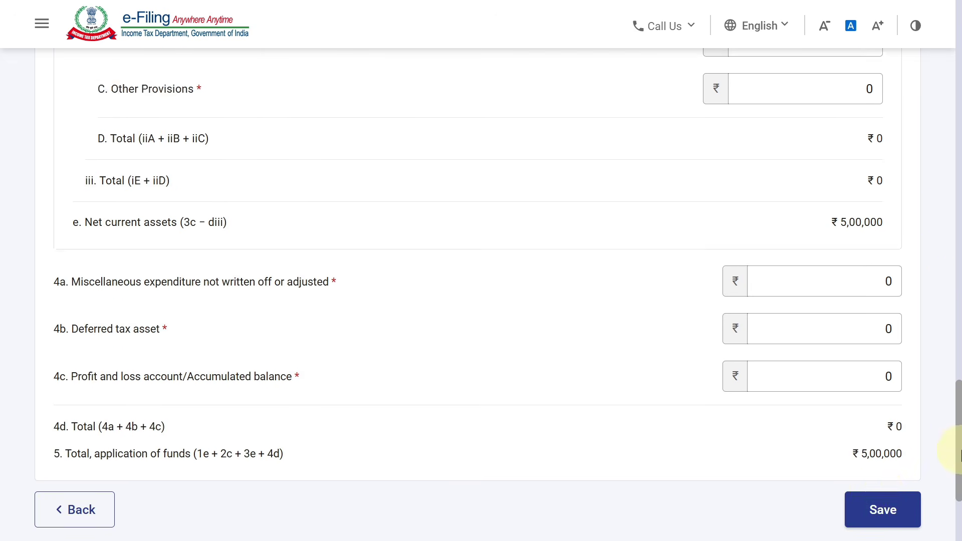
{"action": "left_click", "coordinate": [877, 456]}
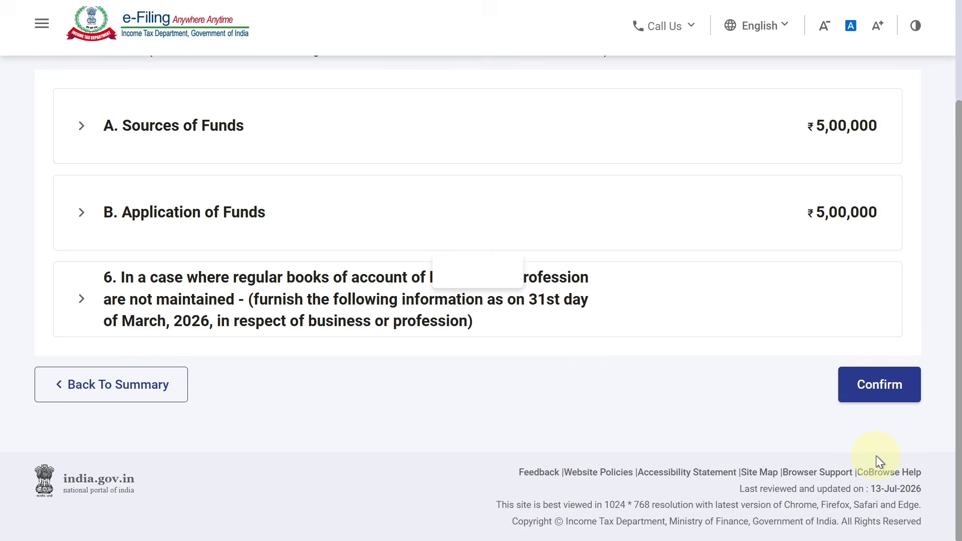
Step: Confirm the completed Part A - Balance Sheet
{"action": "scroll", "coordinate": [930, 351], "scroll_direction": "down", "scroll_amount": 3}
{"action": "left_click", "coordinate": [867, 385]}
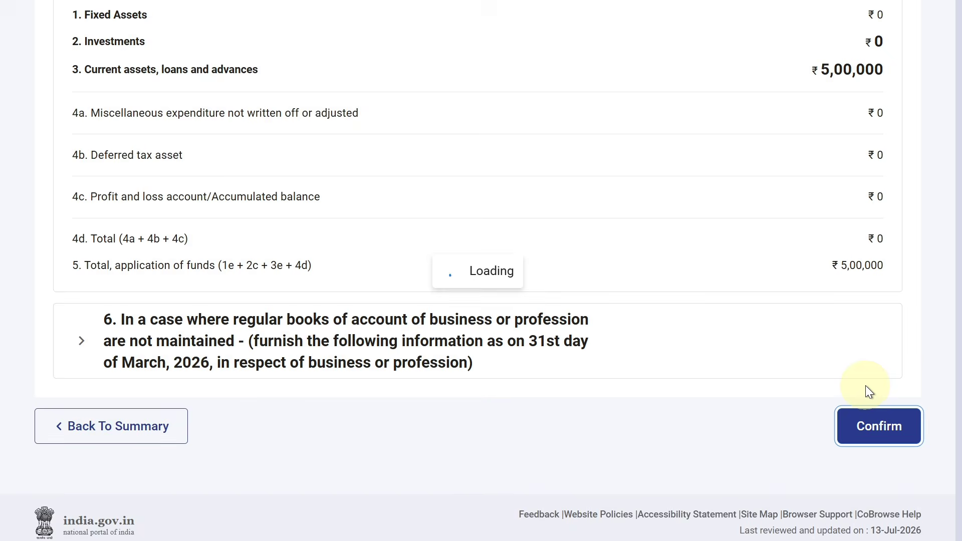
{"action": "scroll", "coordinate": [960, 225], "scroll_direction": "down", "scroll_amount": 9}
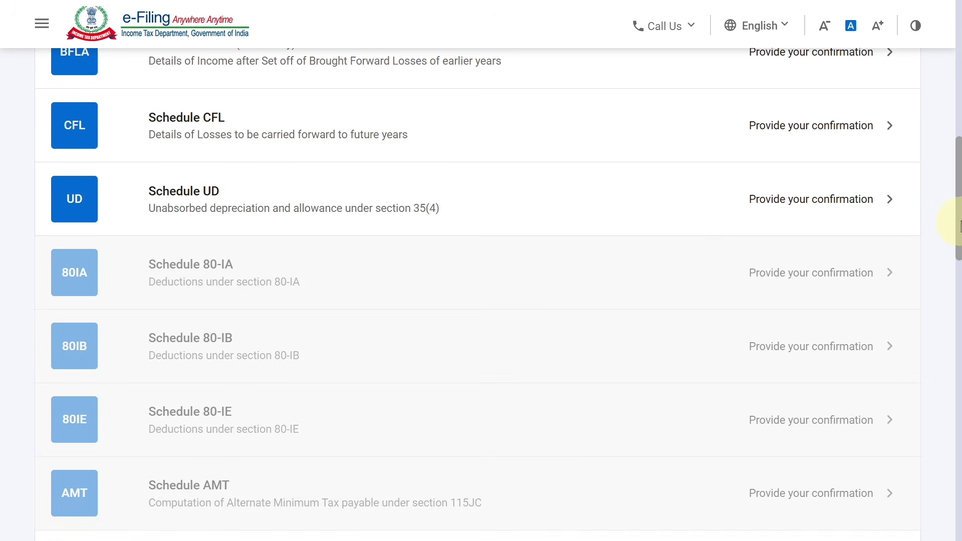
{"action": "left_click_drag", "start_coordinate": [958, 208], "coordinate": [951, 24]}
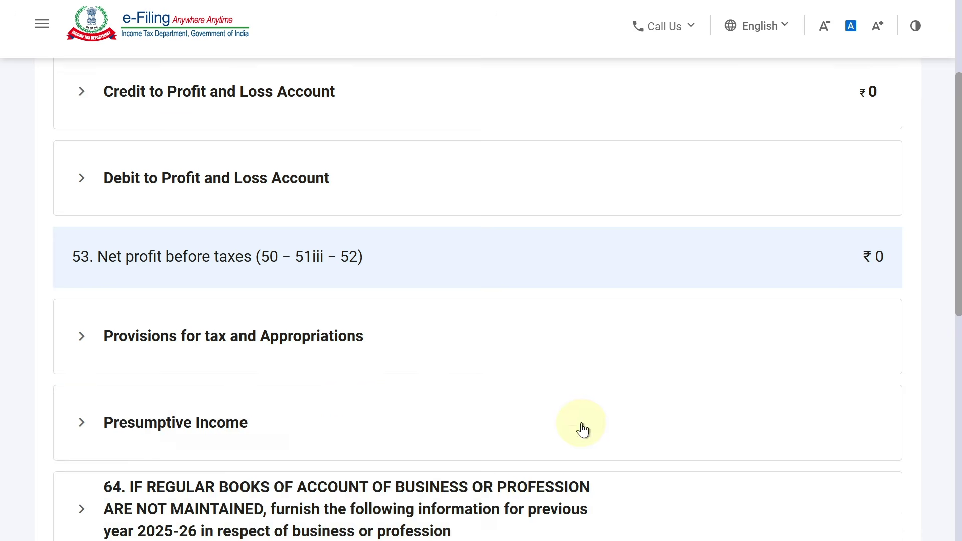
{"action": "left_click_drag", "start_coordinate": [957, 154], "coordinate": [957, 178]}
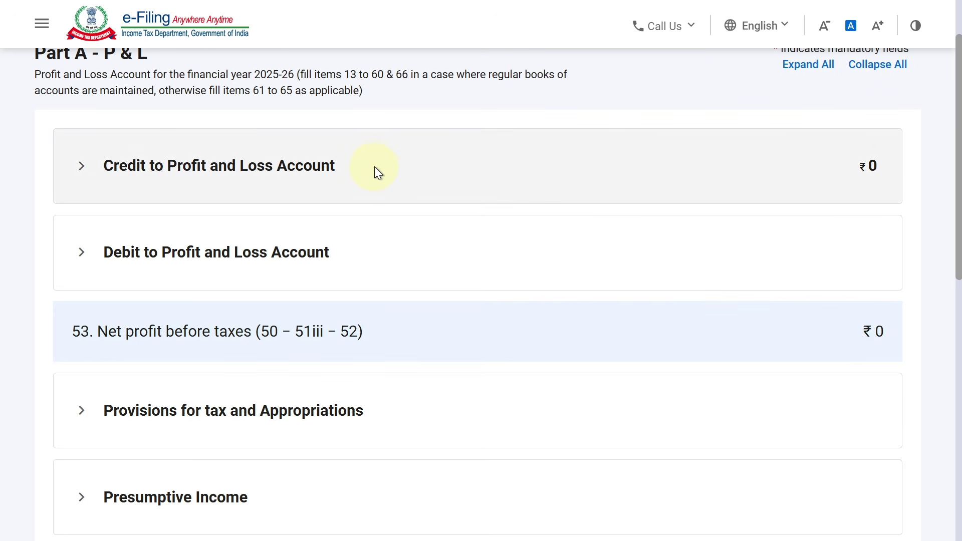
Step: Edit Credit to Profit and Loss Account, clear the Commission field, and view the TDS statement PDF
{"action": "left_click", "coordinate": [365, 170]}
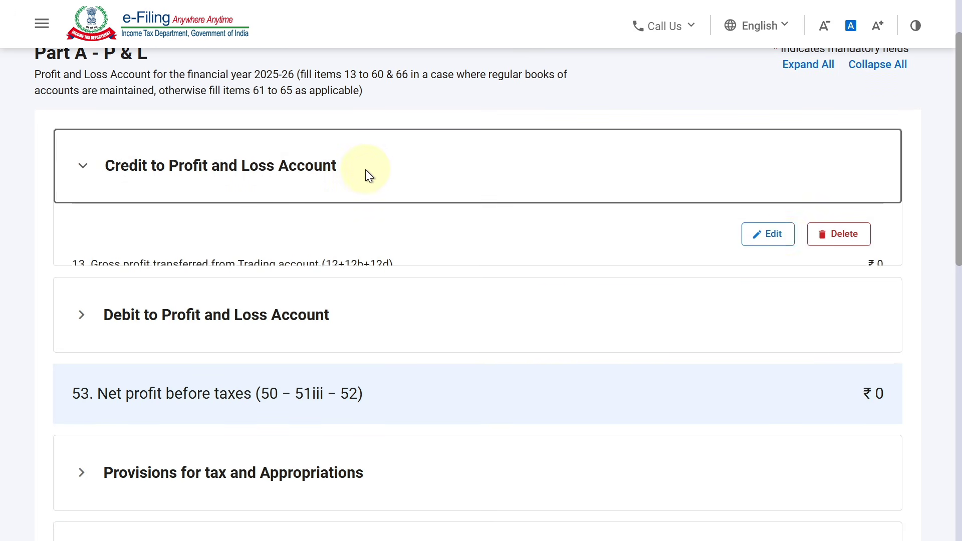
{"action": "left_click", "coordinate": [778, 239]}
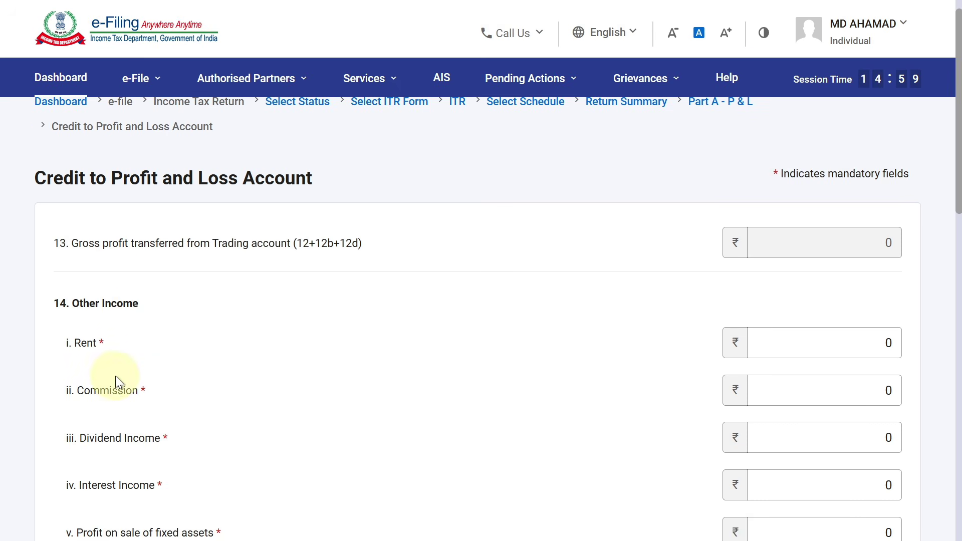
{"action": "left_click", "coordinate": [116, 391]}
{"action": "left_click", "coordinate": [871, 390]}
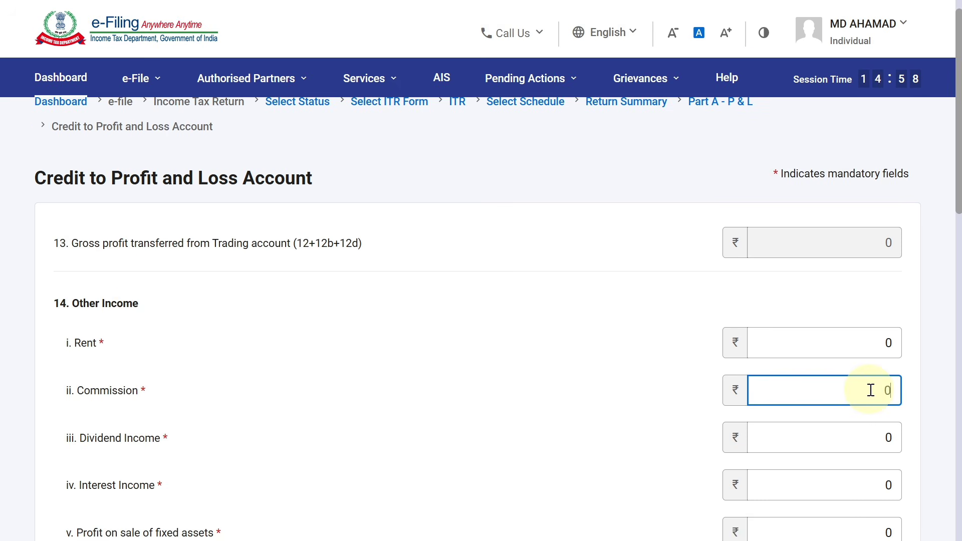
{"action": "key", "text": "BackSpace"}
{"action": "key", "text": "alt+Tab"}
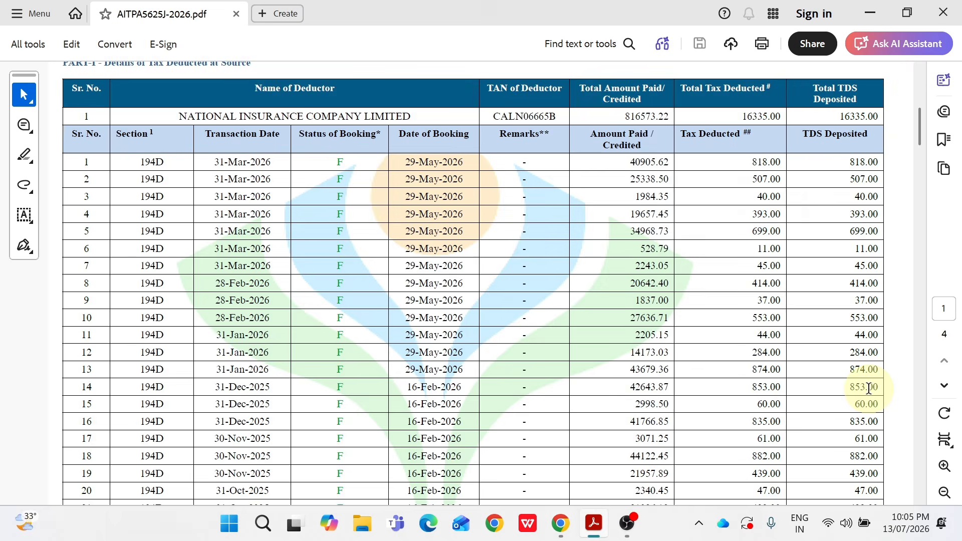
{"action": "key", "text": "alt+Tab"}
{"action": "key", "text": "alt+Tab"}
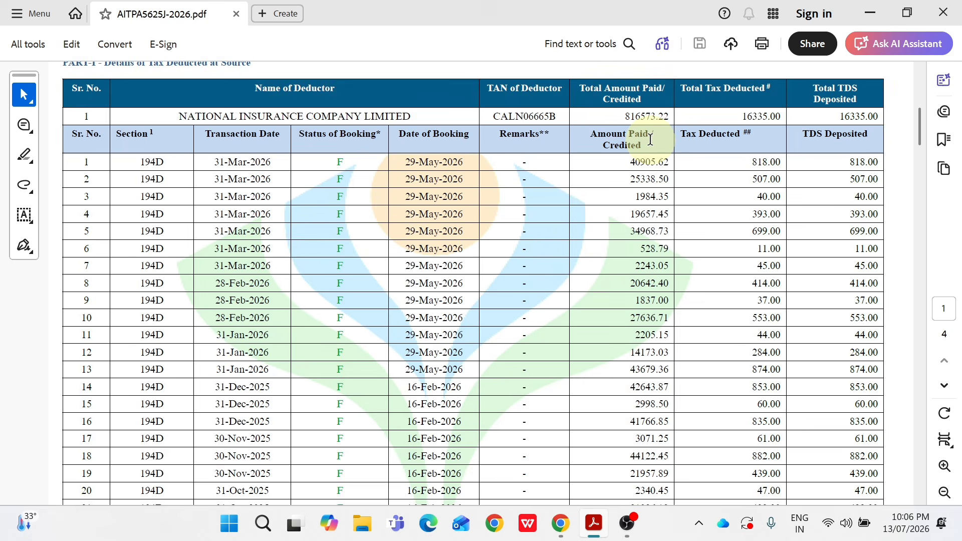
Step: Enter Commission of 816573 in the P&L credits and save them
{"action": "key", "text": "alt+Tab"}
{"action": "type", "text": "816"}
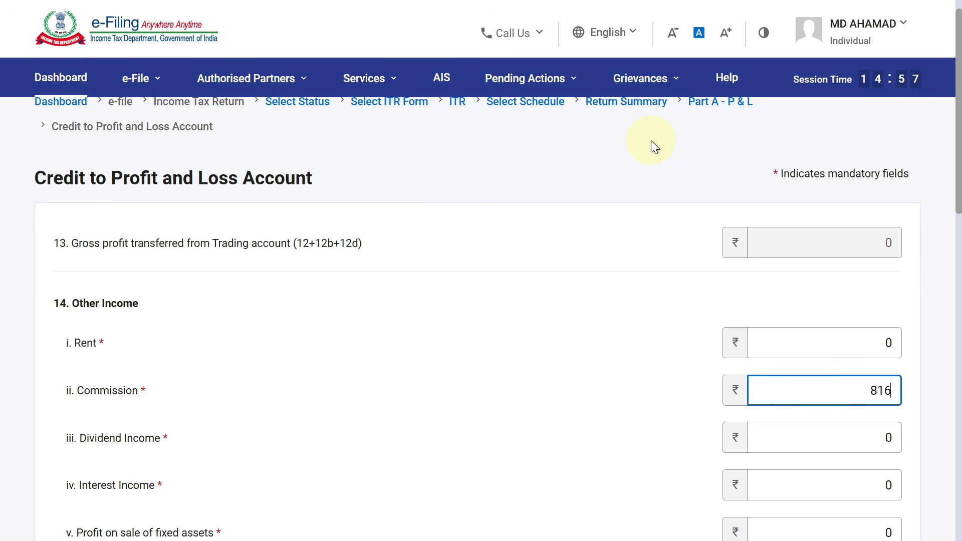
{"action": "type", "text": "573"}
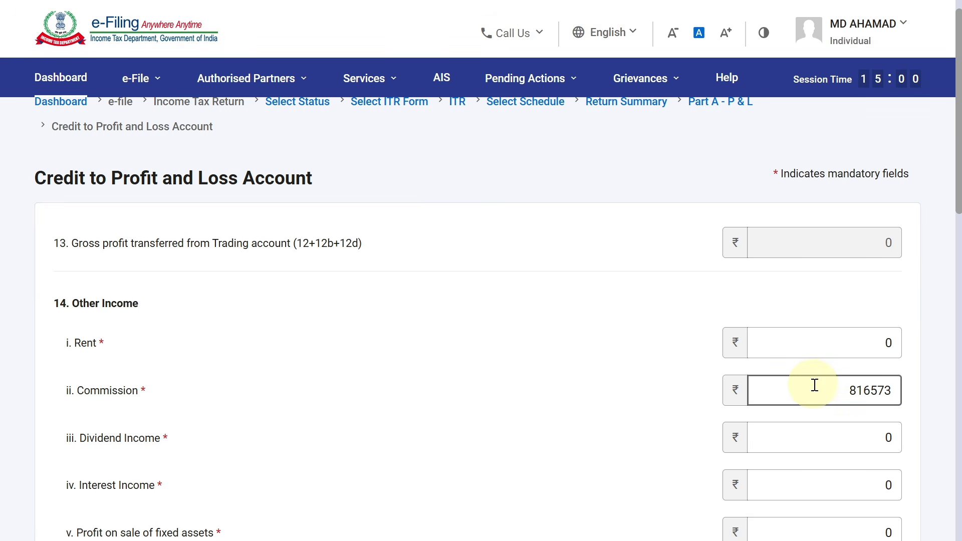
{"action": "scroll", "coordinate": [944, 247], "scroll_direction": "down", "scroll_amount": 10}
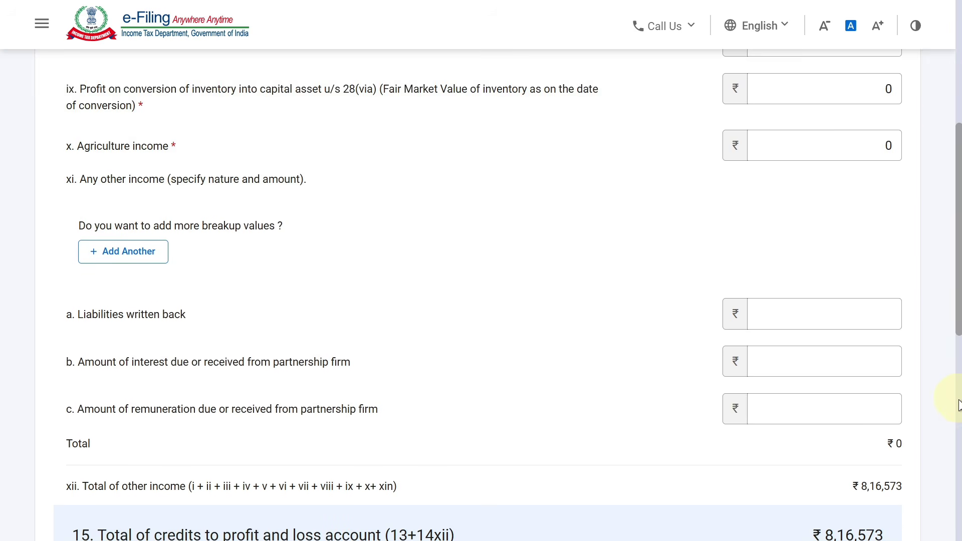
{"action": "scroll", "coordinate": [956, 425], "scroll_direction": "down", "scroll_amount": 3}
{"action": "left_click", "coordinate": [899, 454]}
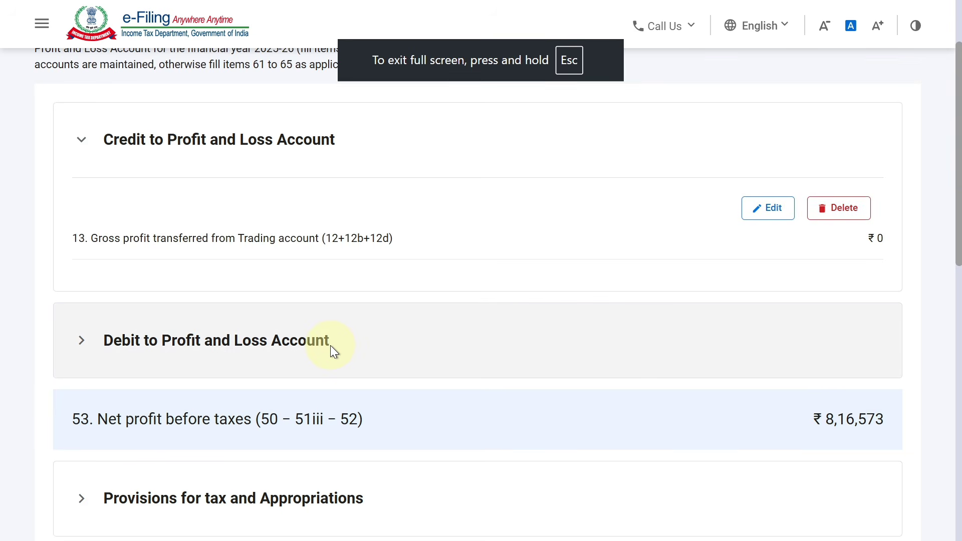
{"action": "left_click", "coordinate": [330, 346]}
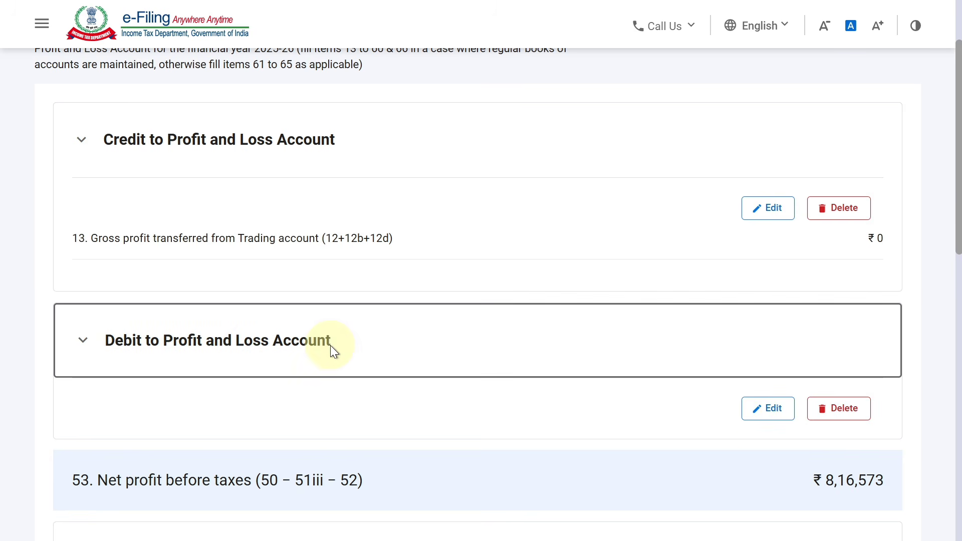
Step: Enter P&L debits Power and Fuel 10000 and Rent 50000
{"action": "left_click", "coordinate": [760, 422]}
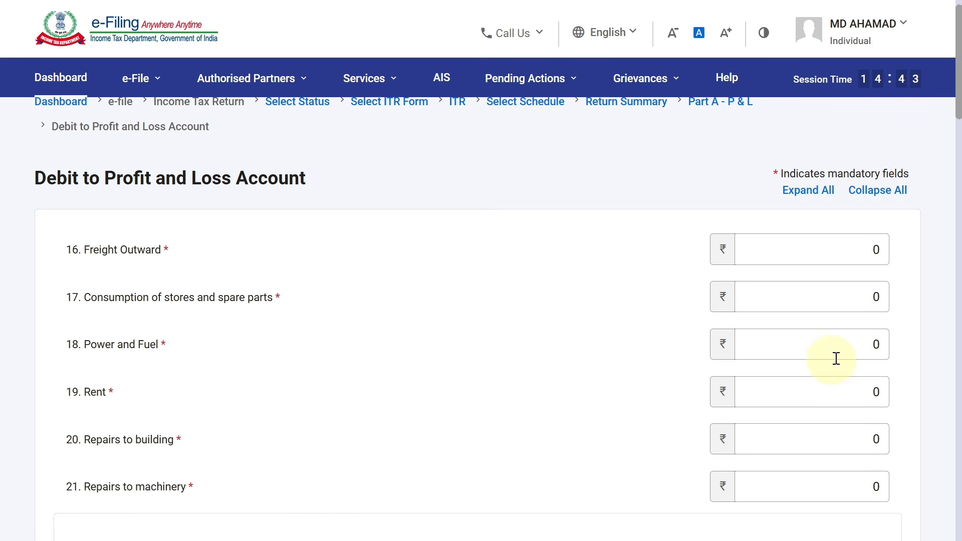
{"action": "left_click", "coordinate": [880, 345]}
{"action": "key", "text": "BackSpace"}
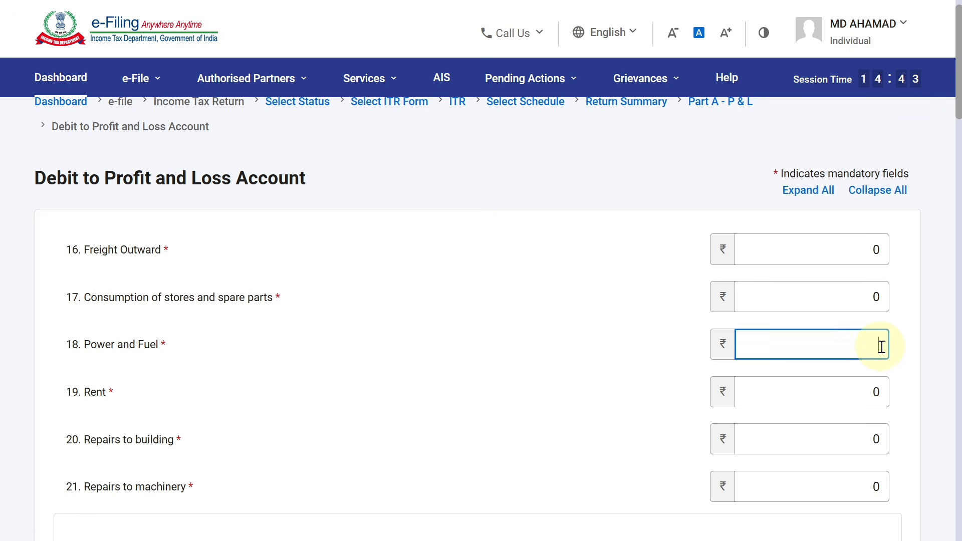
{"action": "type", "text": "10000"}
{"action": "left_click", "coordinate": [612, 288]}
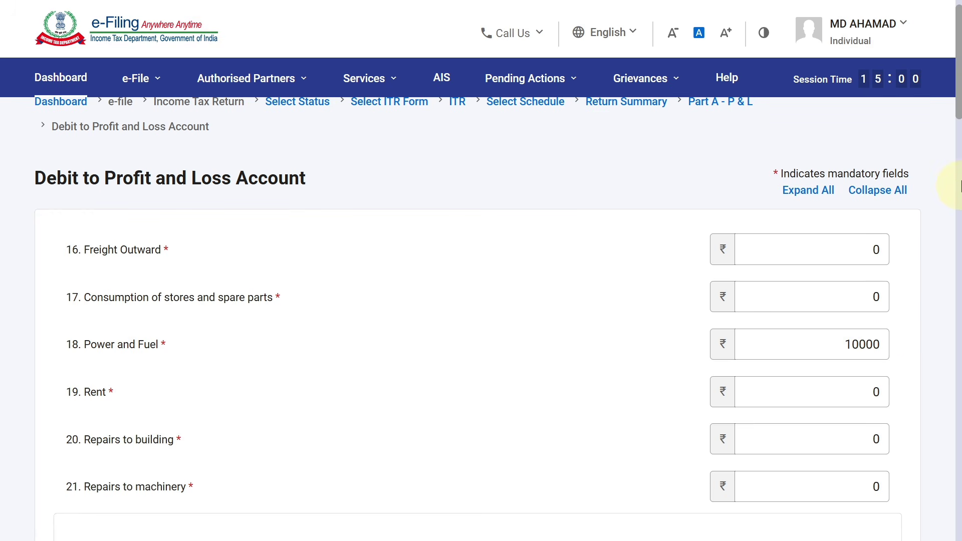
{"action": "scroll", "coordinate": [953, 123], "scroll_direction": "down", "scroll_amount": 3}
{"action": "left_click", "coordinate": [864, 251]}
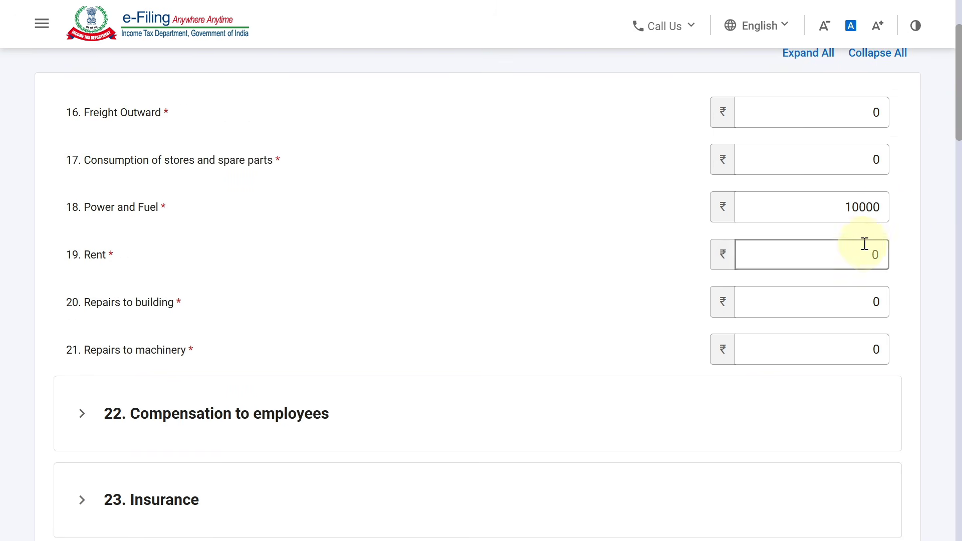
{"action": "key", "text": "BackSpace"}
{"action": "type", "text": "50000"}
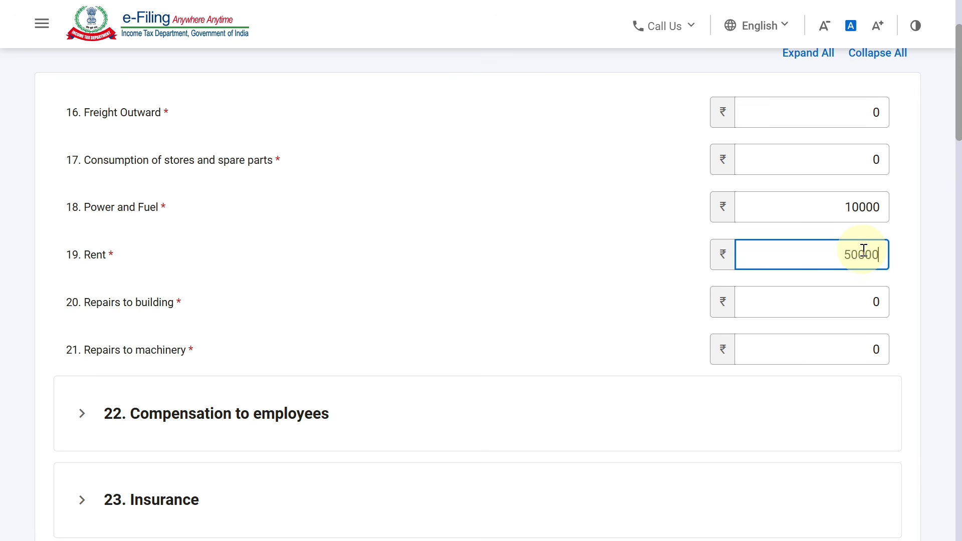
{"action": "left_click", "coordinate": [563, 244]}
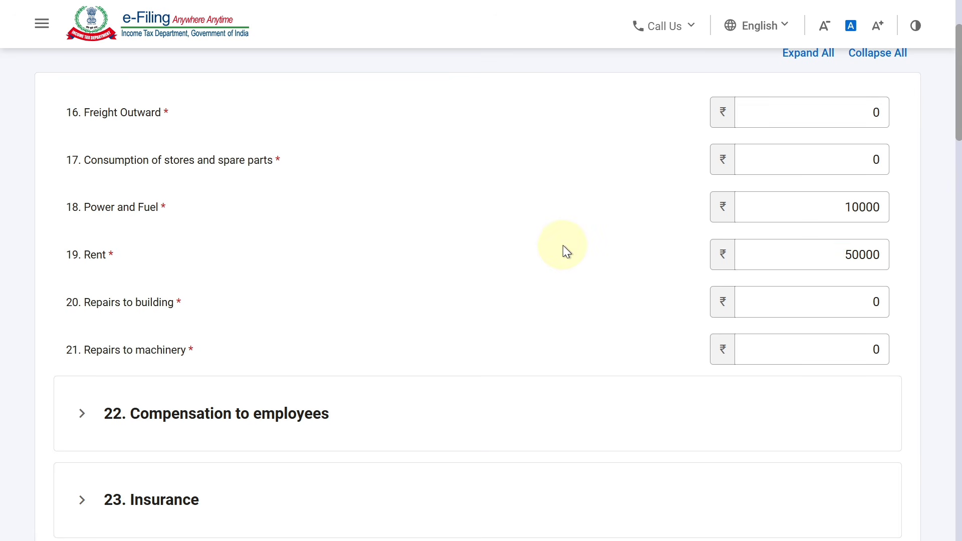
Step: Enter Repairs to building 120400 and Repairs to machinery 68710
{"action": "scroll", "coordinate": [957, 140], "scroll_direction": "down", "scroll_amount": 1}
{"action": "left_click", "coordinate": [881, 232]}
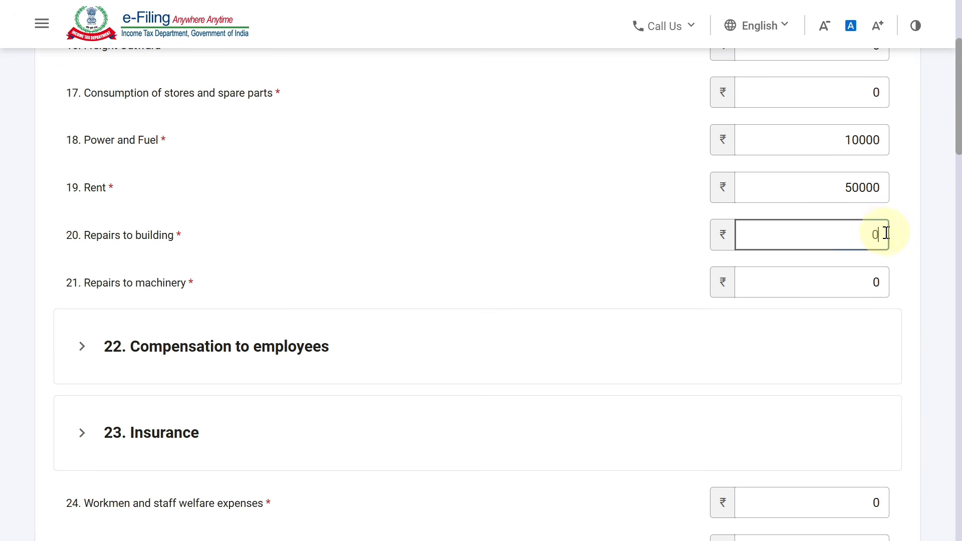
{"action": "key", "text": "BackSpace"}
{"action": "type", "text": "120400"}
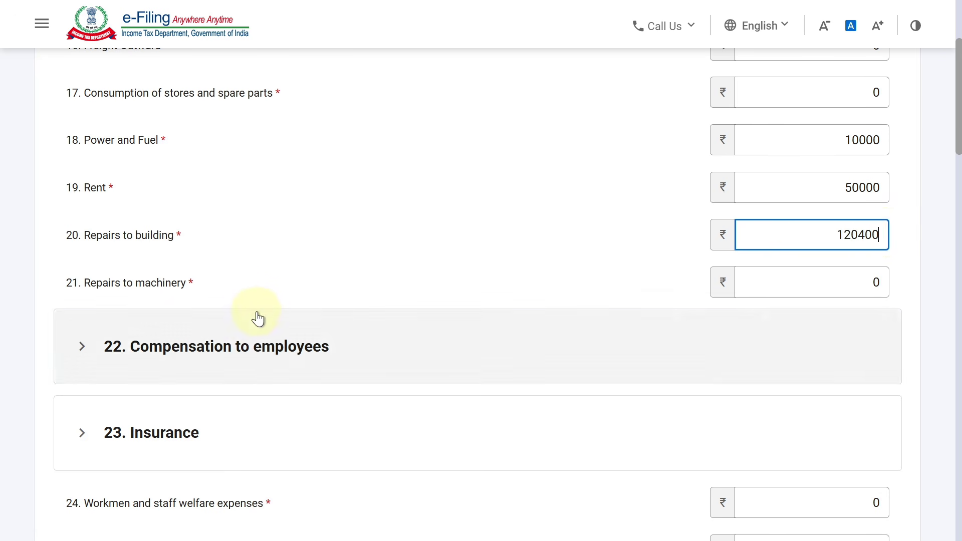
{"action": "left_click", "coordinate": [832, 282]}
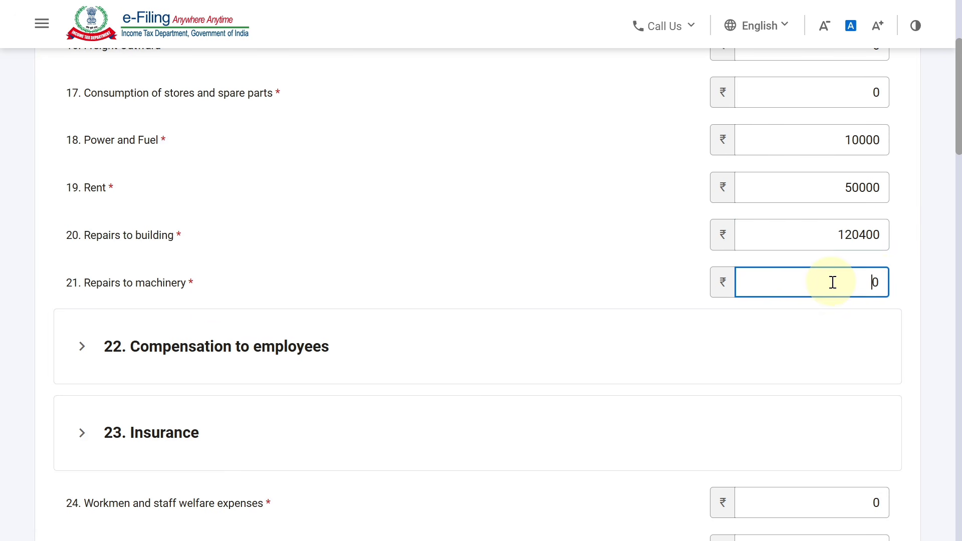
{"action": "key", "text": "BackSpace"}
{"action": "type", "text": "68710"}
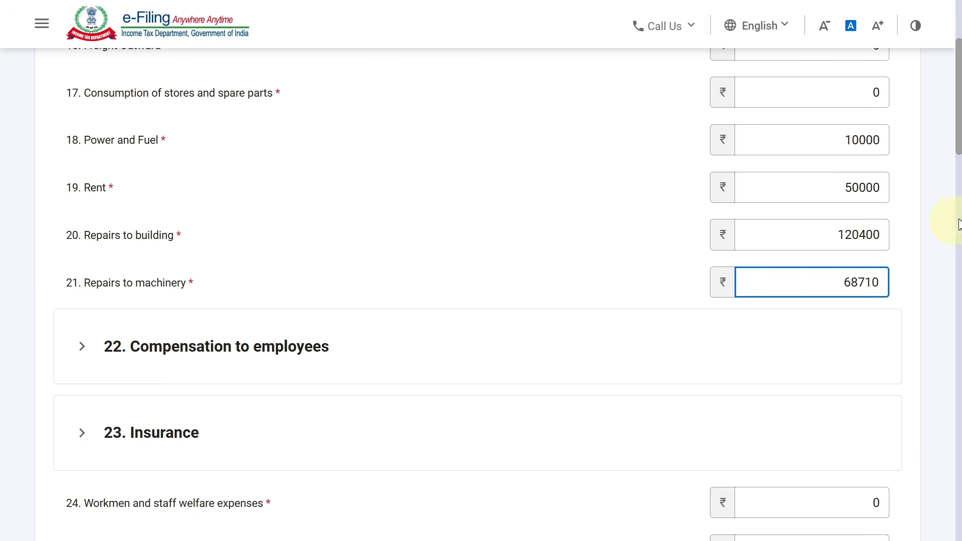
Step: Enter Traveling 18490, Conveyance 15410 and Telephone 2511 expenses
{"action": "scroll", "coordinate": [959, 223], "scroll_direction": "down", "scroll_amount": 10}
{"action": "scroll", "coordinate": [952, 205], "scroll_direction": "down", "scroll_amount": 9}
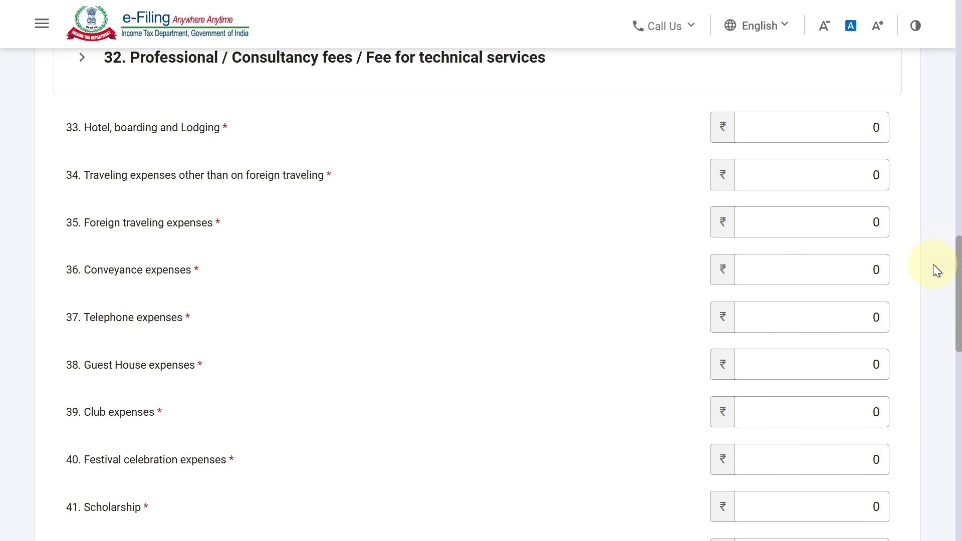
{"action": "left_click", "coordinate": [790, 197]}
{"action": "left_click", "coordinate": [851, 137]}
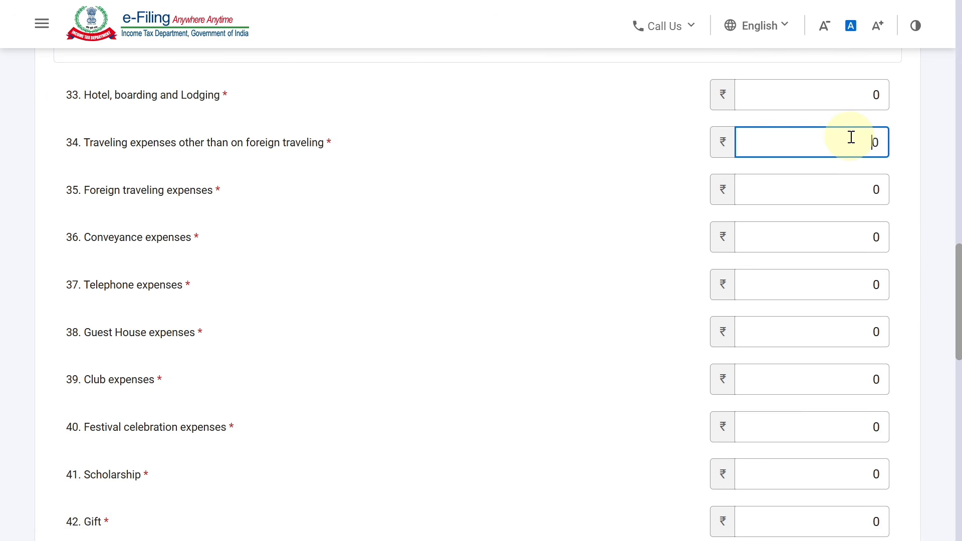
{"action": "key", "text": "Delete"}
{"action": "type", "text": "18490"}
{"action": "left_click", "coordinate": [471, 204]}
{"action": "left_click", "coordinate": [852, 236]}
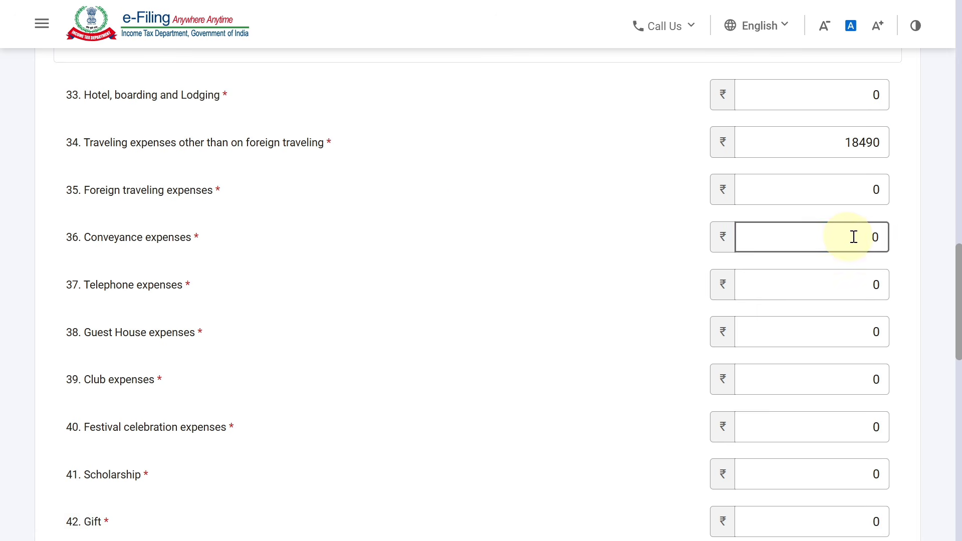
{"action": "type", "text": "15410"}
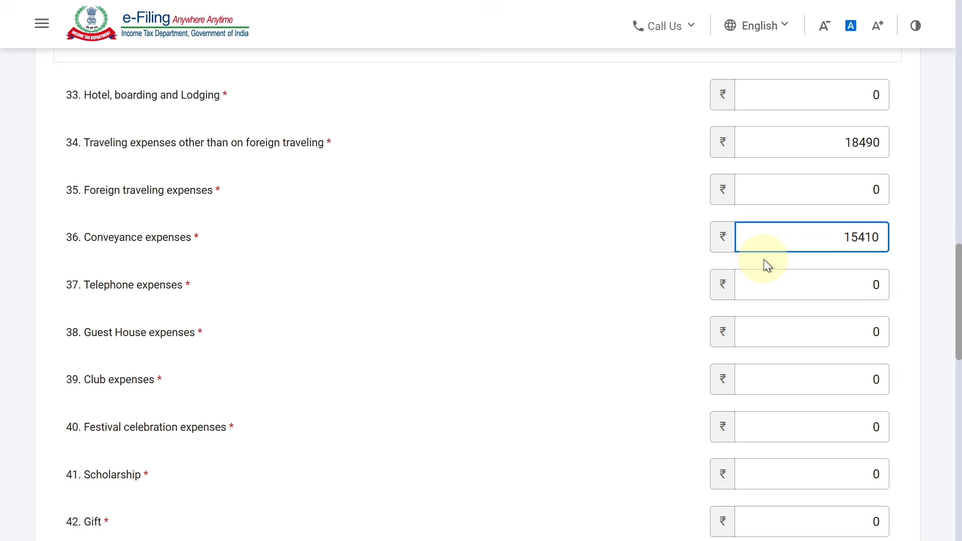
{"action": "left_click", "coordinate": [781, 286]}
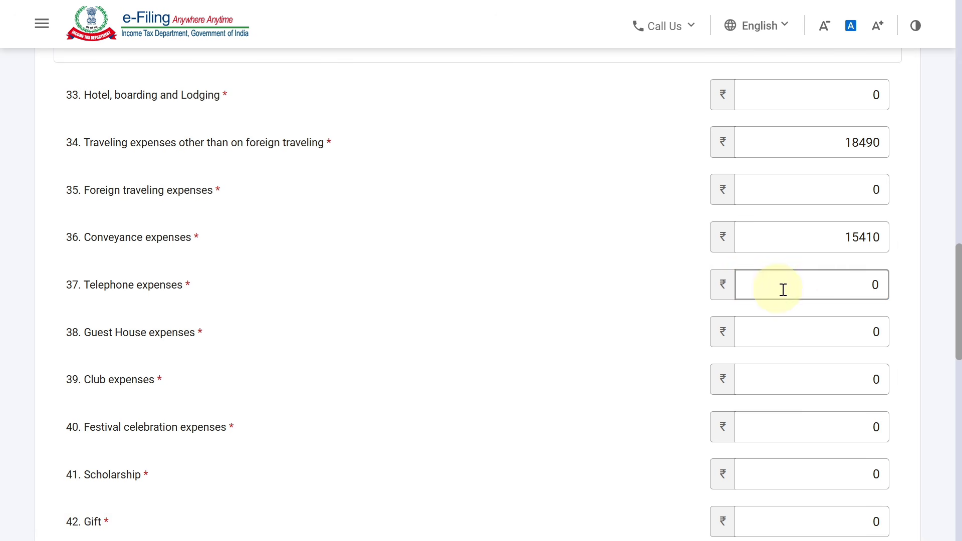
{"action": "type", "text": "2511"}
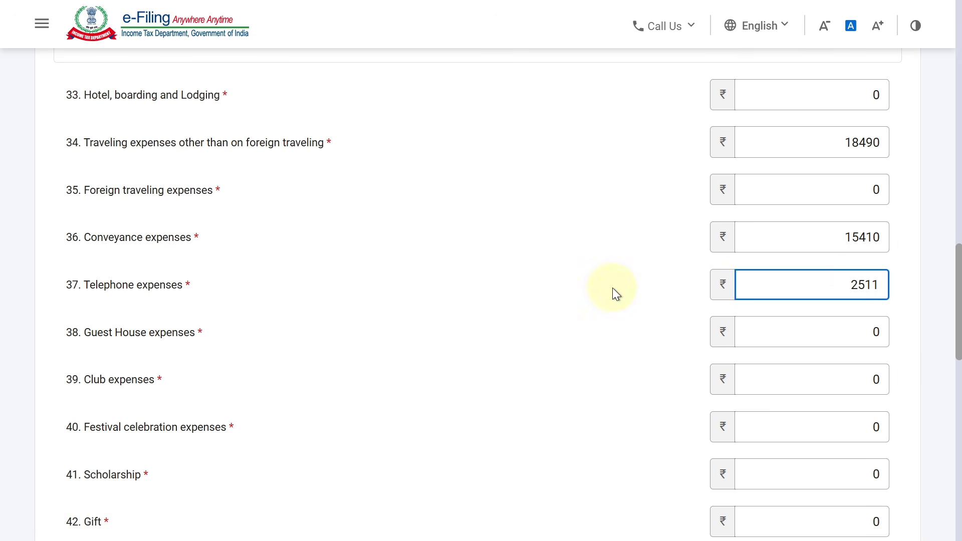
{"action": "left_click", "coordinate": [271, 449]}
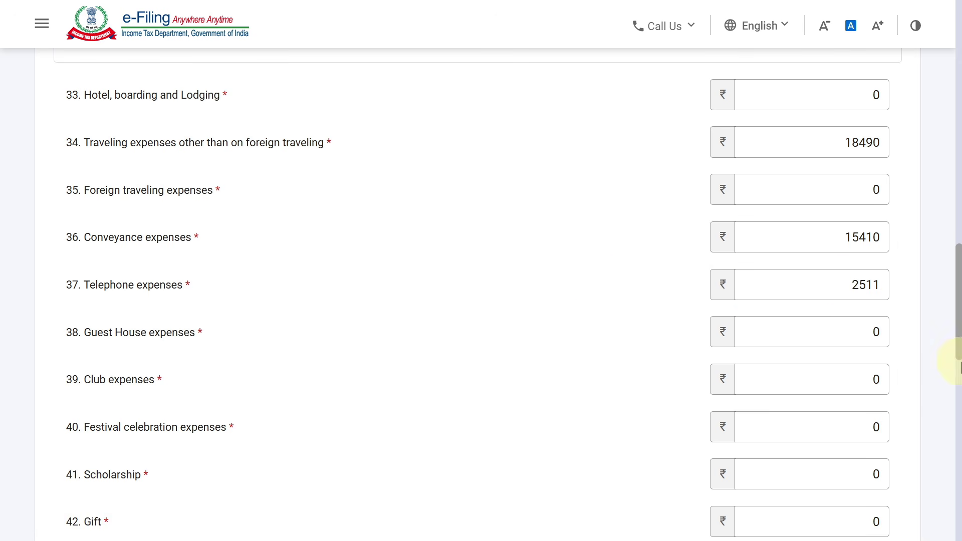
{"action": "left_click_drag", "start_coordinate": [955, 335], "coordinate": [921, 445]}
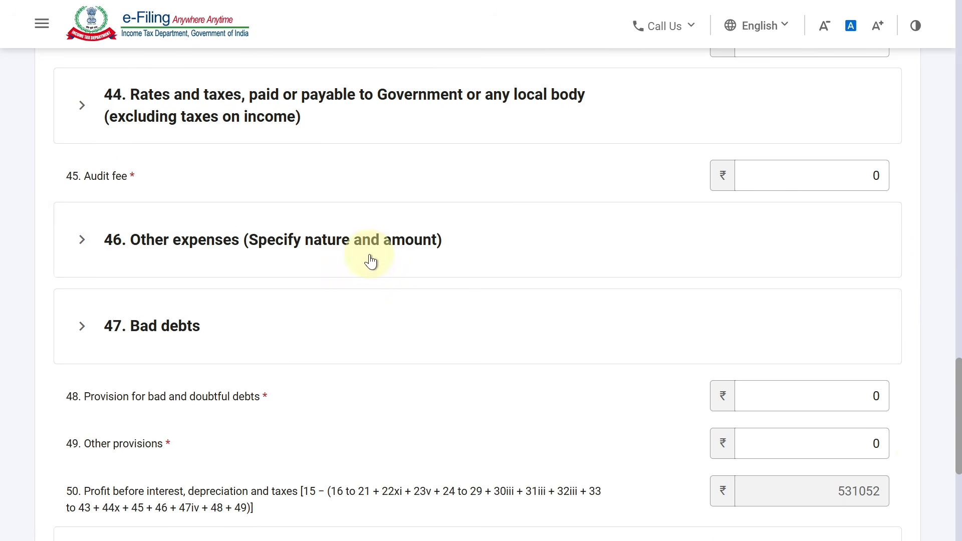
Step: Add an item 46 other-expenses row 'MISC. EXP' of 20000
{"action": "left_click", "coordinate": [369, 260]}
{"action": "left_click", "coordinate": [165, 366]}
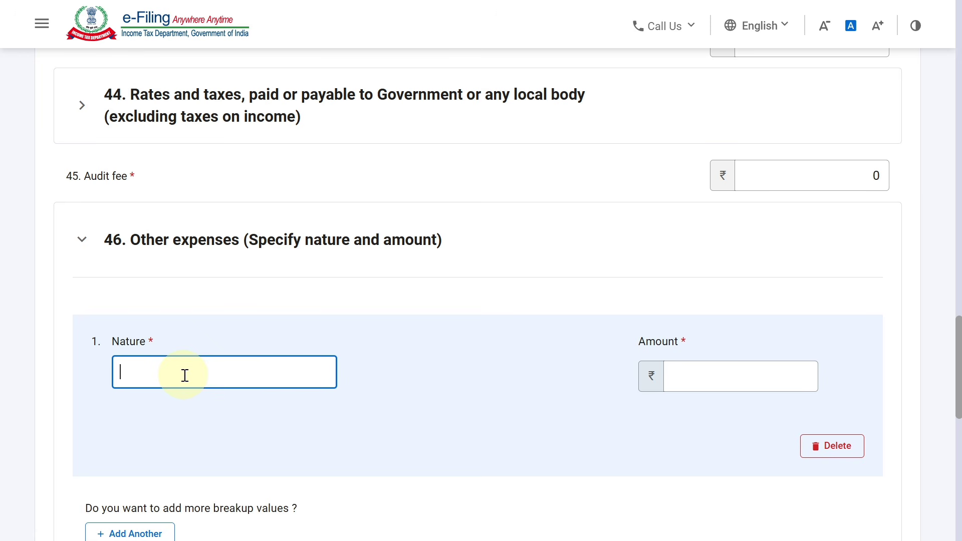
{"action": "type", "text": "MISC. EXP"}
{"action": "key", "text": "Tab"}
{"action": "type", "text": "20000"}
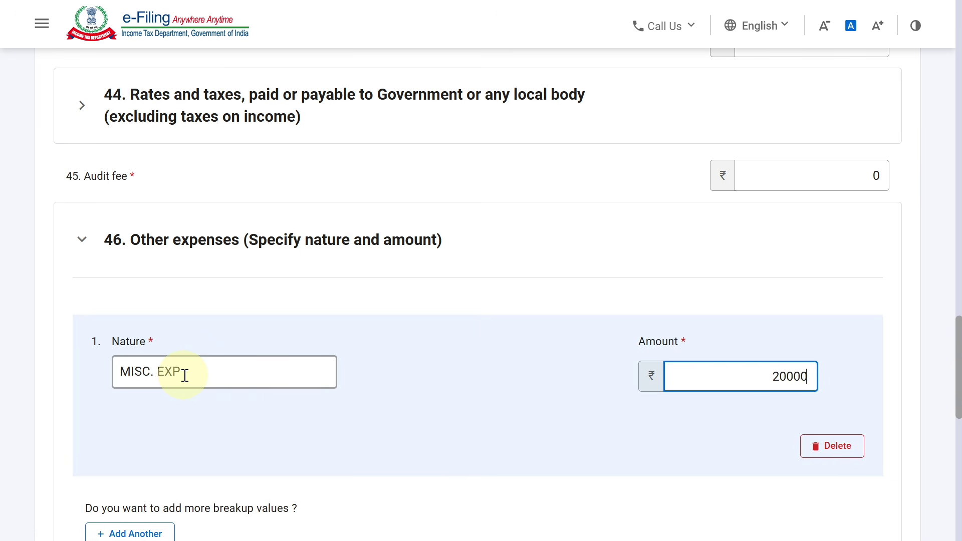
{"action": "left_click", "coordinate": [507, 329]}
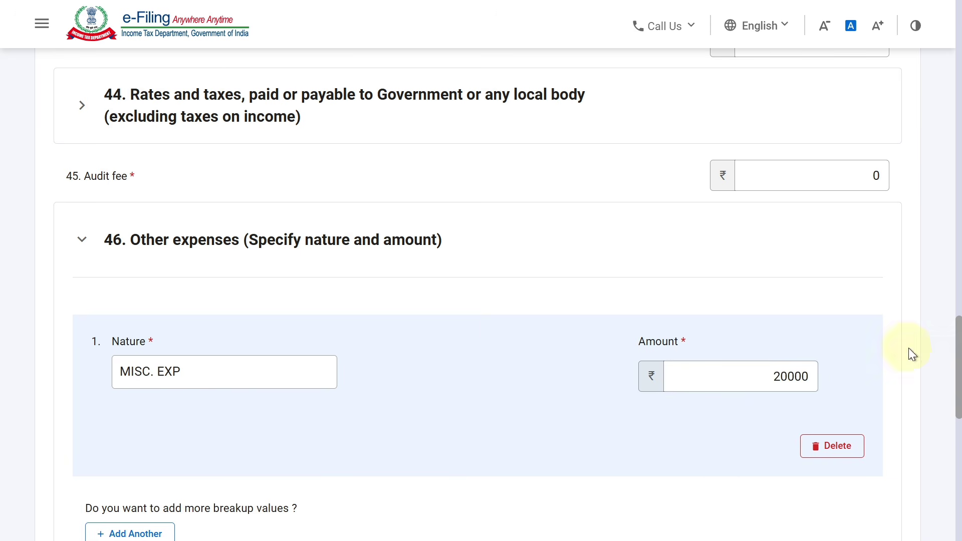
{"action": "left_click_drag", "start_coordinate": [958, 370], "coordinate": [958, 386]}
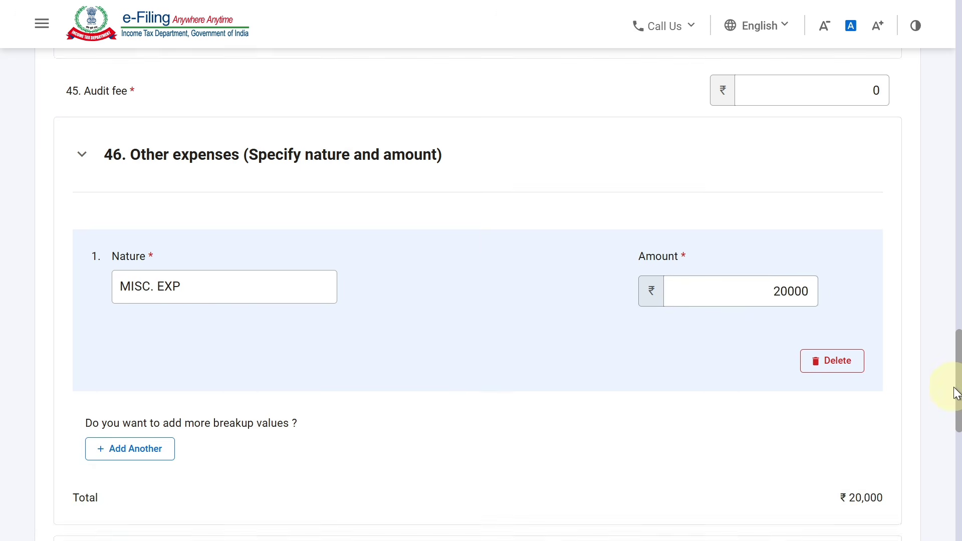
Step: Add a second other-expenses row 'PRINTING & STATIONERY EXP' of 8100
{"action": "left_click", "coordinate": [129, 449]}
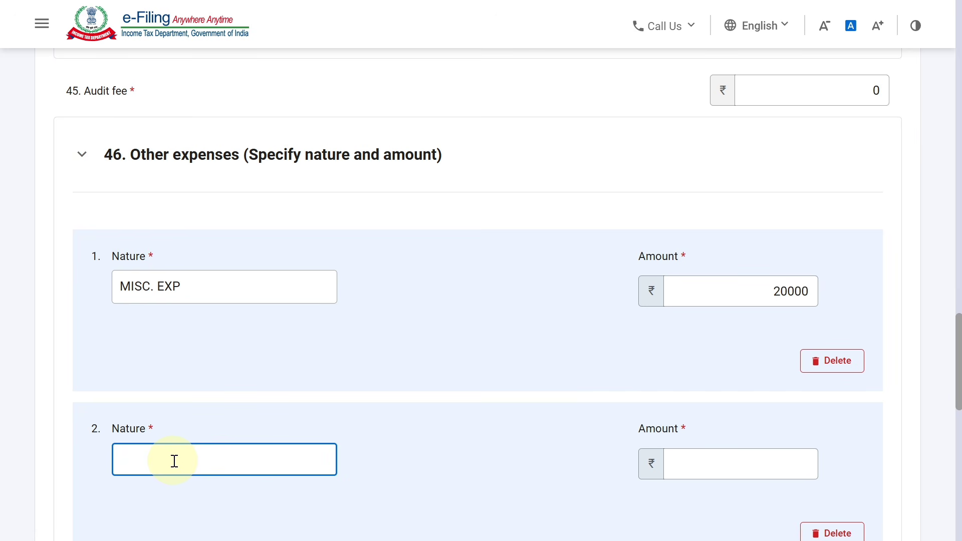
{"action": "type", "text": "PRINTING & STATIONER"}
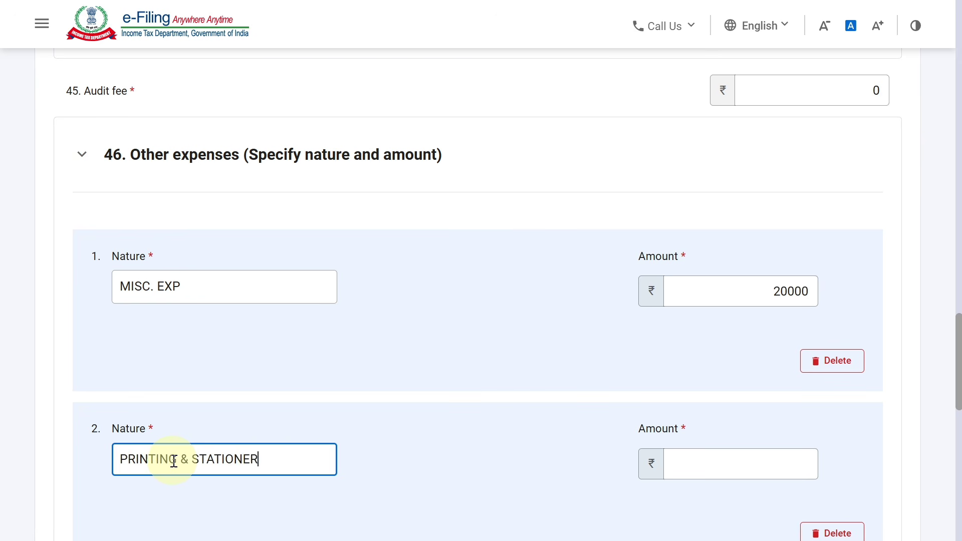
{"action": "key", "text": "BackSpace"}
{"action": "type", "text": "RY EXP"}
{"action": "key", "text": "Tab"}
{"action": "type", "text": "8100"}
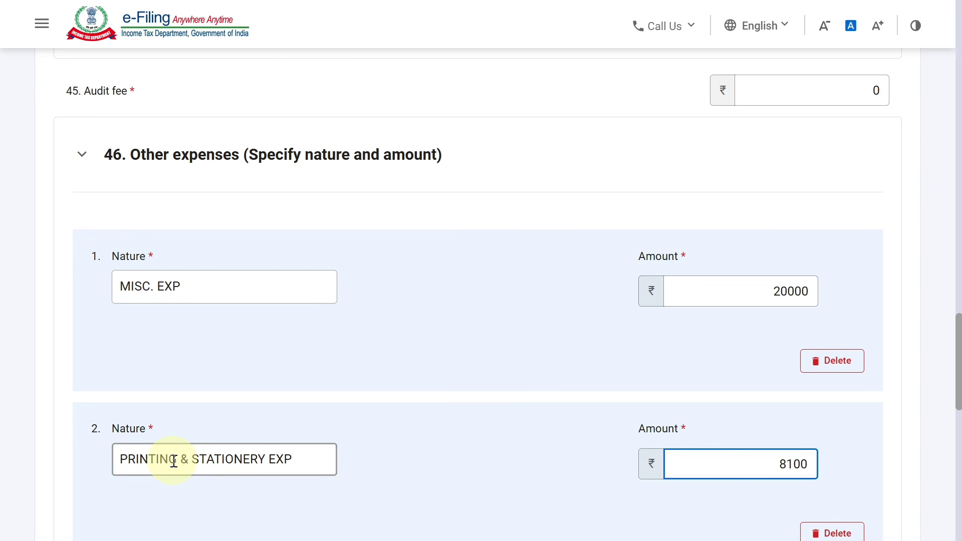
{"action": "left_click", "coordinate": [936, 346]}
{"action": "scroll", "coordinate": [935, 401], "scroll_direction": "down", "scroll_amount": 12}
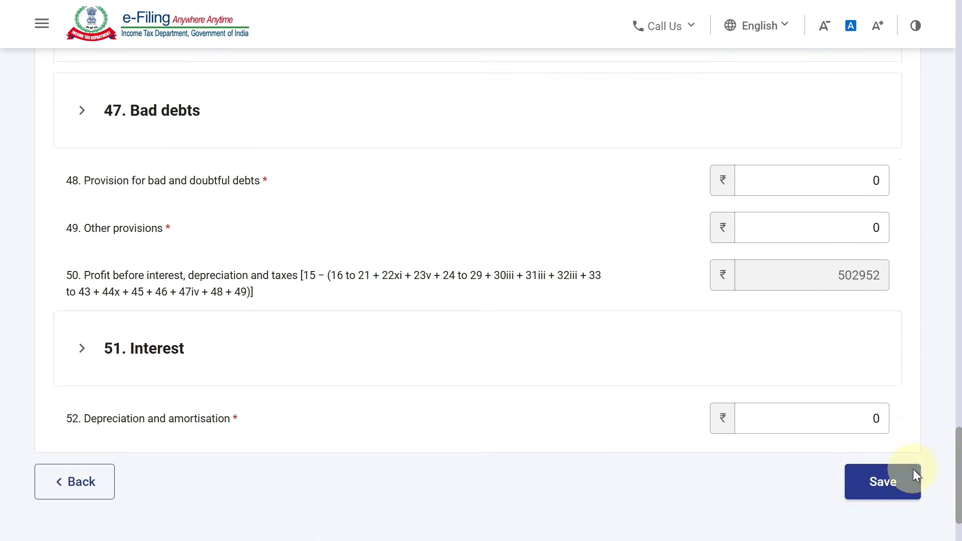
Step: Save the P&L debit entries and review the Profit and Loss summary
{"action": "left_click", "coordinate": [884, 480]}
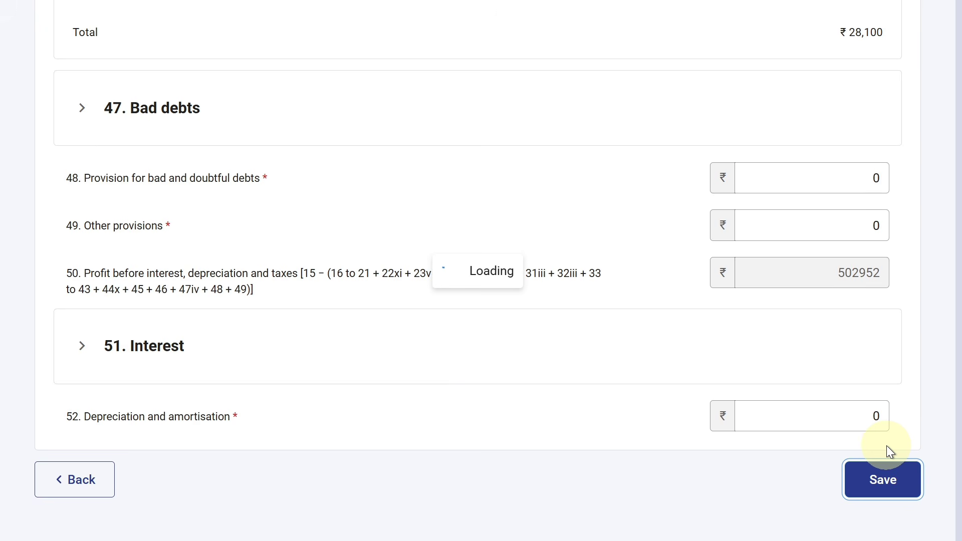
{"action": "left_click_drag", "start_coordinate": [958, 268], "coordinate": [958, 203]}
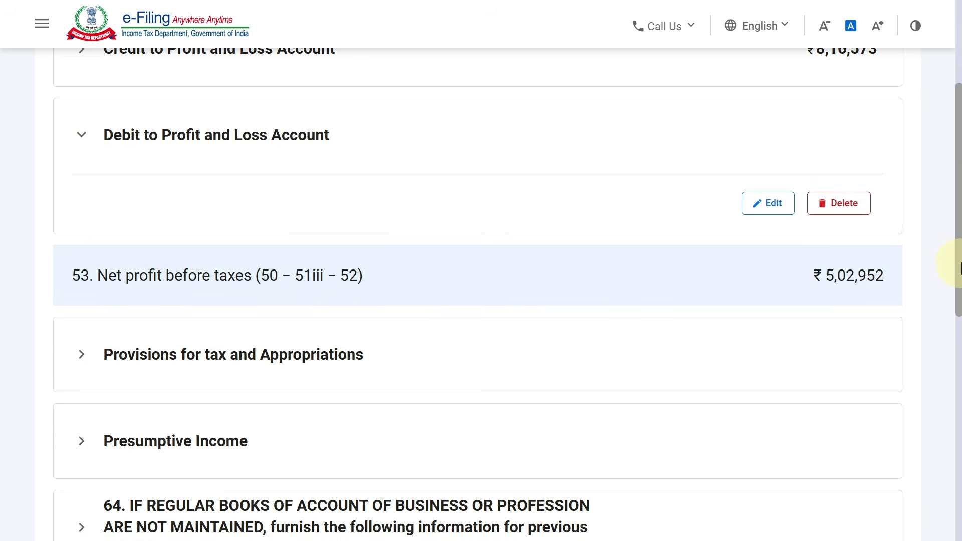
{"action": "left_click_drag", "start_coordinate": [945, 262], "coordinate": [946, 208]}
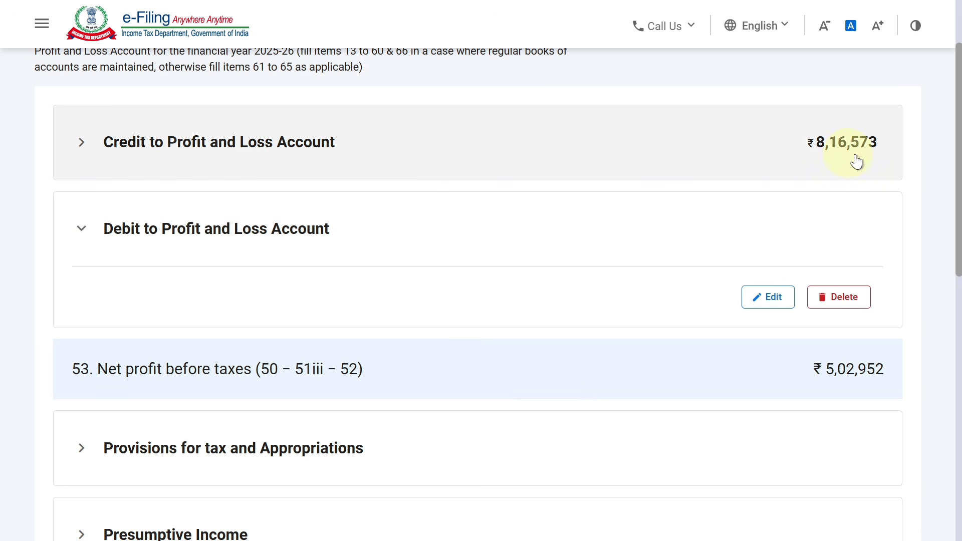
{"action": "left_click_drag", "start_coordinate": [948, 198], "coordinate": [958, 258]}
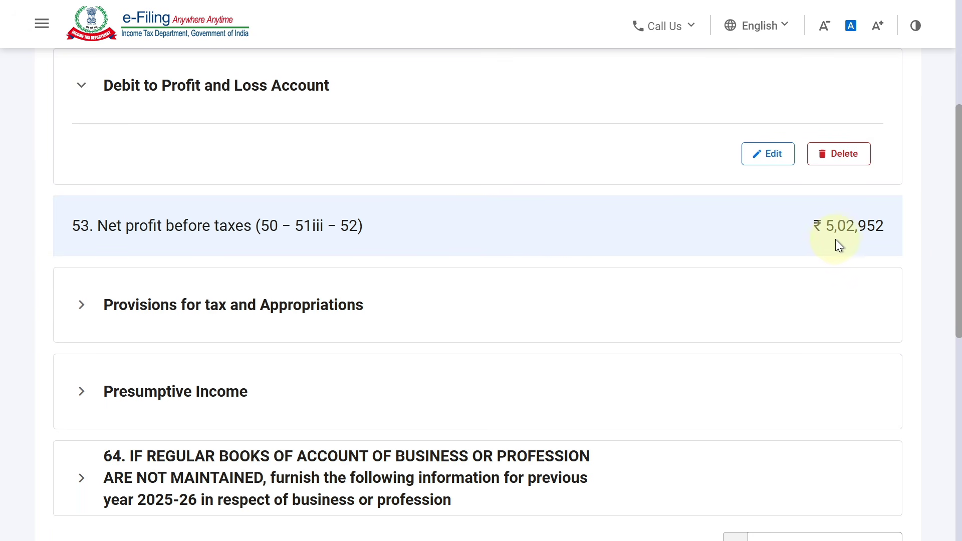
{"action": "left_click_drag", "start_coordinate": [948, 254], "coordinate": [931, 478]}
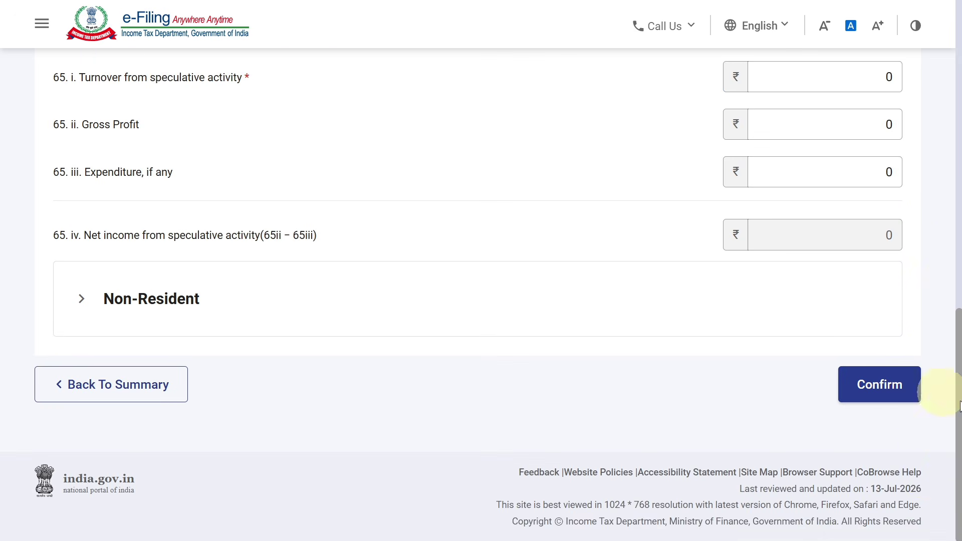
{"action": "left_click_drag", "start_coordinate": [949, 393], "coordinate": [948, 248]}
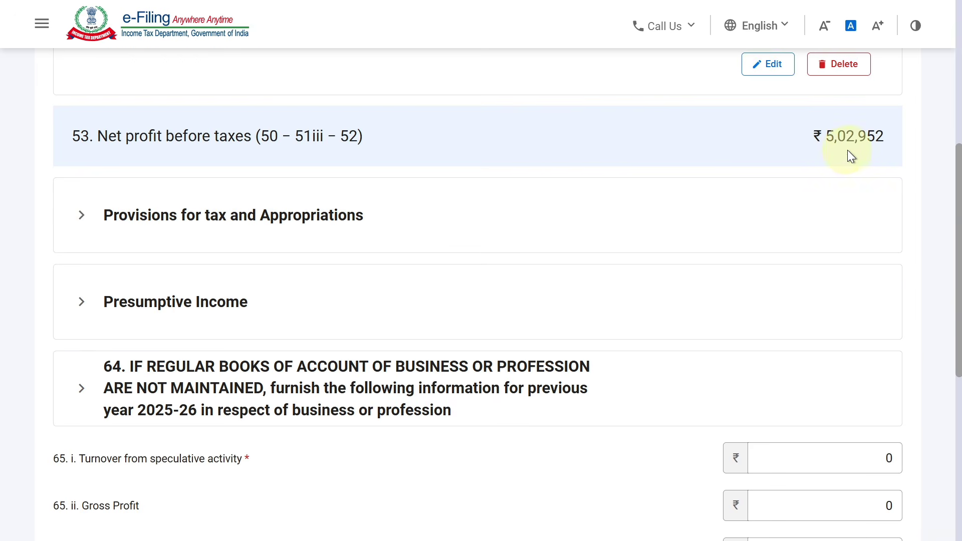
{"action": "left_click_drag", "start_coordinate": [947, 189], "coordinate": [942, 341]}
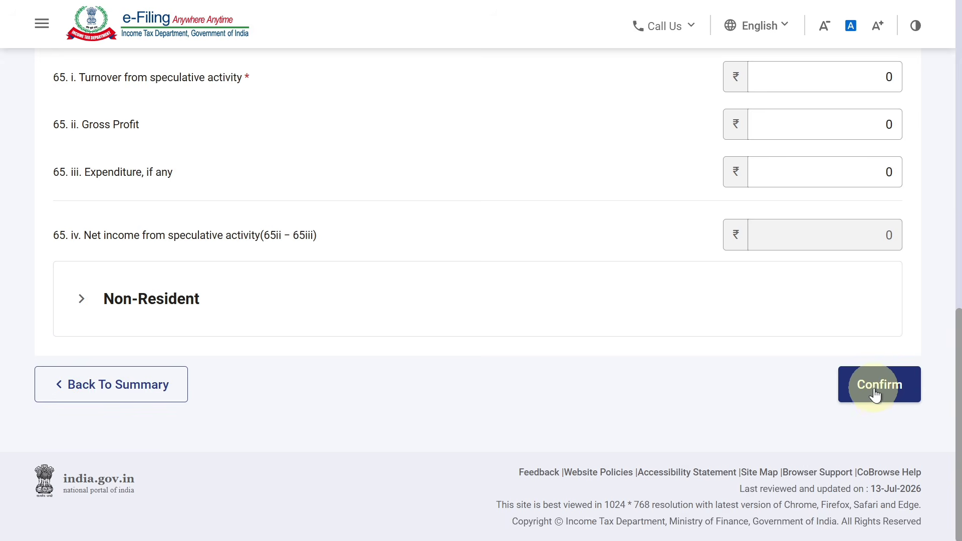
Step: Confirm the Profit and Loss Account at net profit ₹5,02,952 and open Schedule BP
{"action": "left_click", "coordinate": [875, 395]}
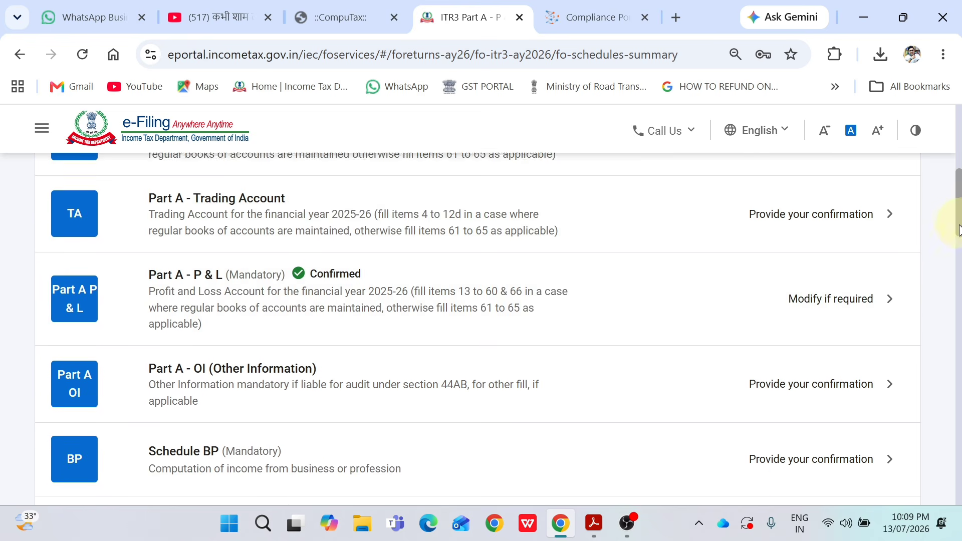
{"action": "left_click_drag", "start_coordinate": [957, 227], "coordinate": [955, 255]}
{"action": "left_click", "coordinate": [462, 315]}
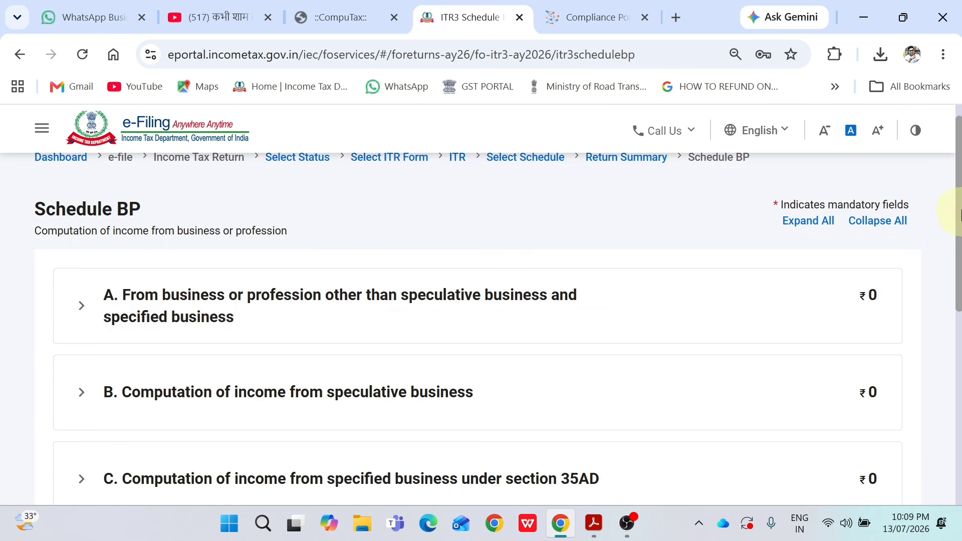
Step: Confirm Schedule BP and start confirming Schedule Other Sources from the summary
{"action": "left_click_drag", "start_coordinate": [958, 214], "coordinate": [958, 351]}
{"action": "left_click", "coordinate": [888, 385]}
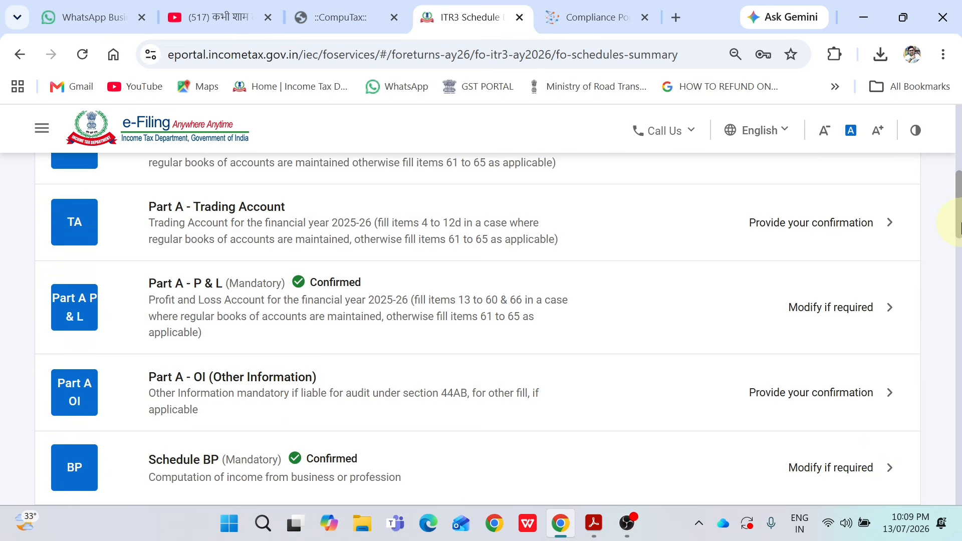
{"action": "left_click_drag", "start_coordinate": [959, 228], "coordinate": [957, 273]}
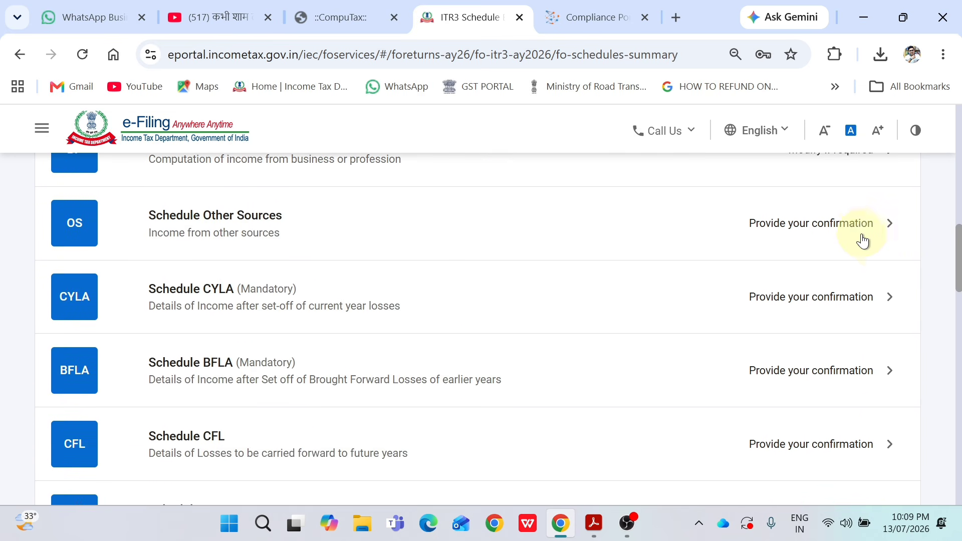
{"action": "left_click", "coordinate": [859, 237]}
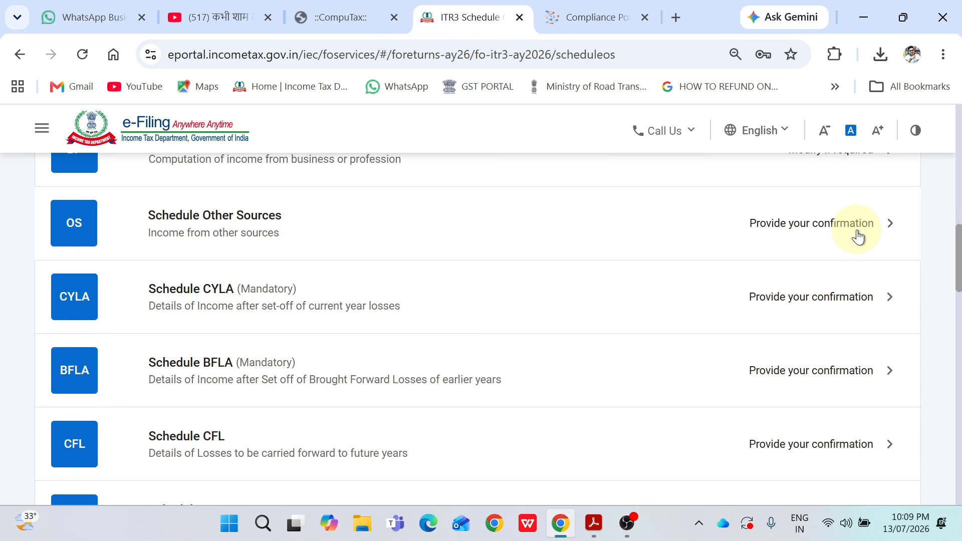
Step: Open Schedule Other Sources and confirm its ₹8,18,637 income to return to the schedules summary
{"action": "left_click", "coordinate": [858, 236]}
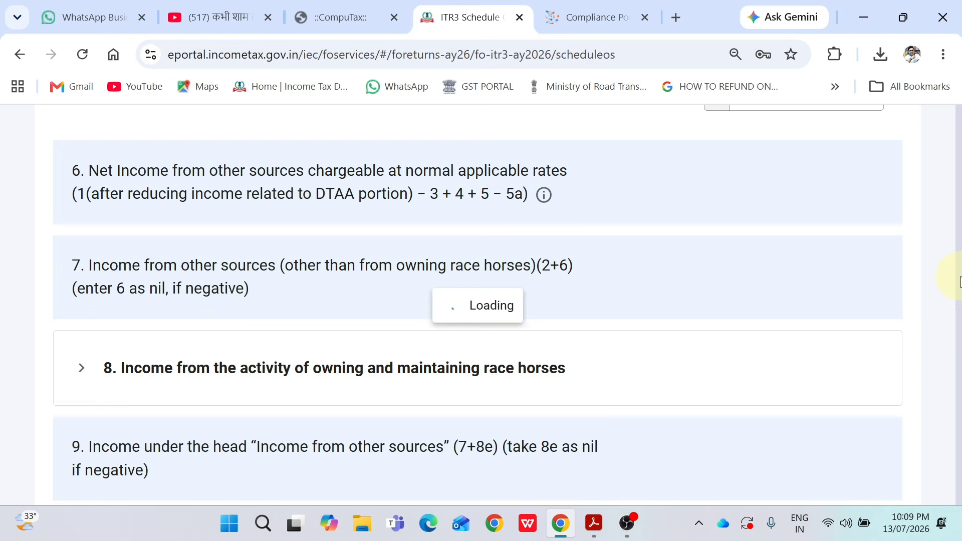
{"action": "scroll", "coordinate": [951, 310], "scroll_direction": "down", "scroll_amount": 10}
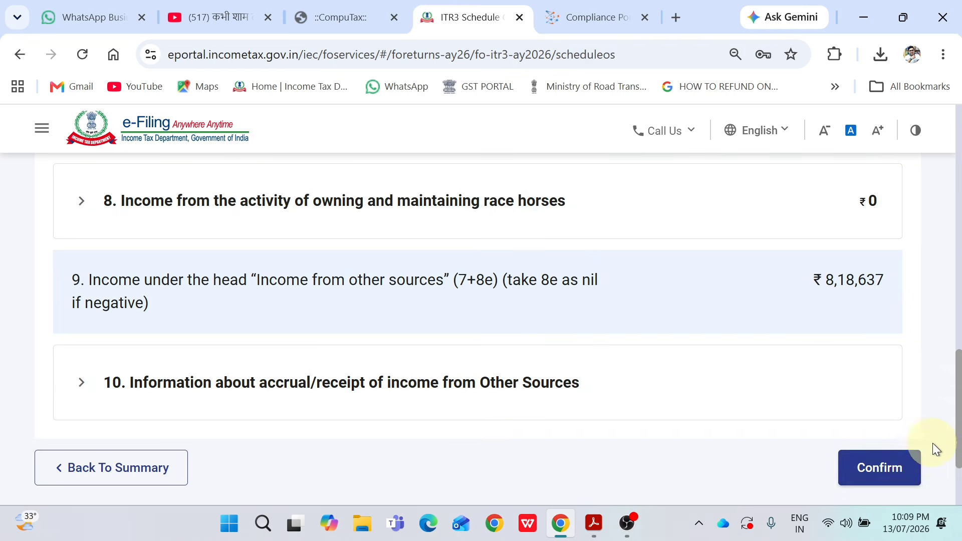
{"action": "scroll", "coordinate": [933, 451], "scroll_direction": "down", "scroll_amount": 1}
{"action": "left_click", "coordinate": [880, 405]}
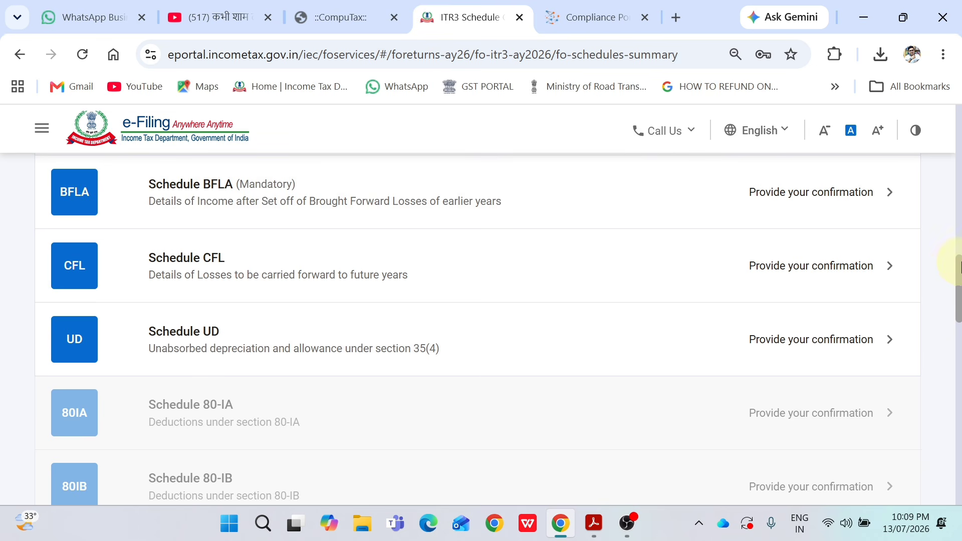
{"action": "left_click_drag", "start_coordinate": [957, 268], "coordinate": [944, 361]}
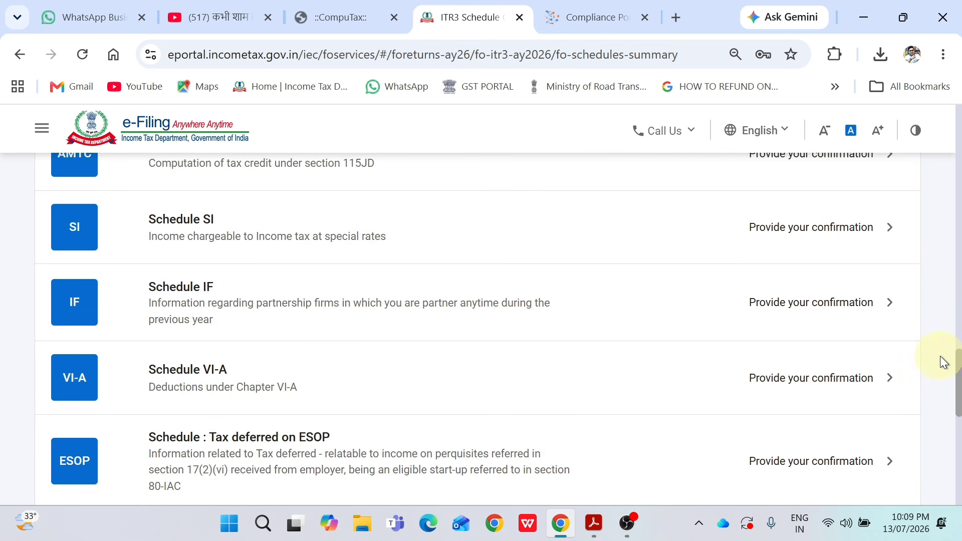
{"action": "left_click", "coordinate": [958, 336]}
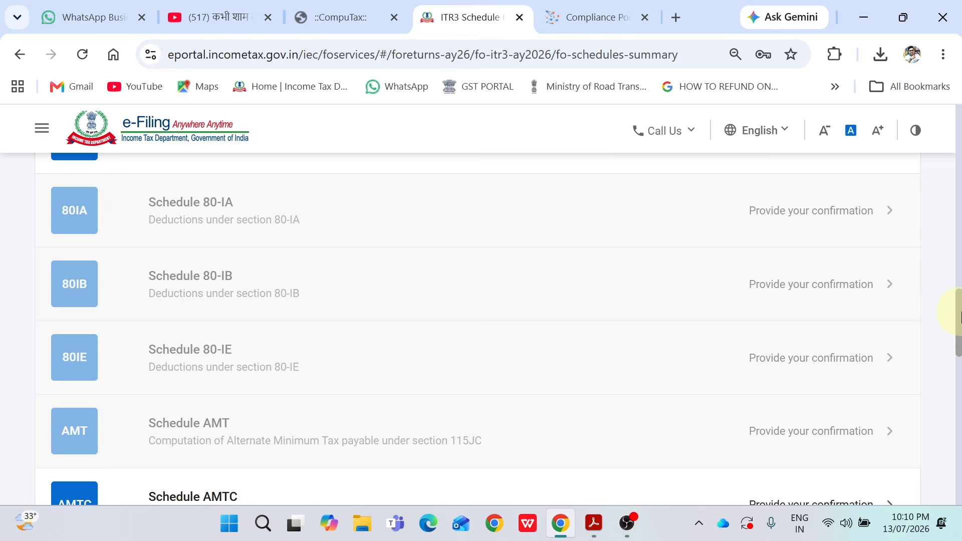
{"action": "left_click_drag", "start_coordinate": [959, 315], "coordinate": [959, 273]}
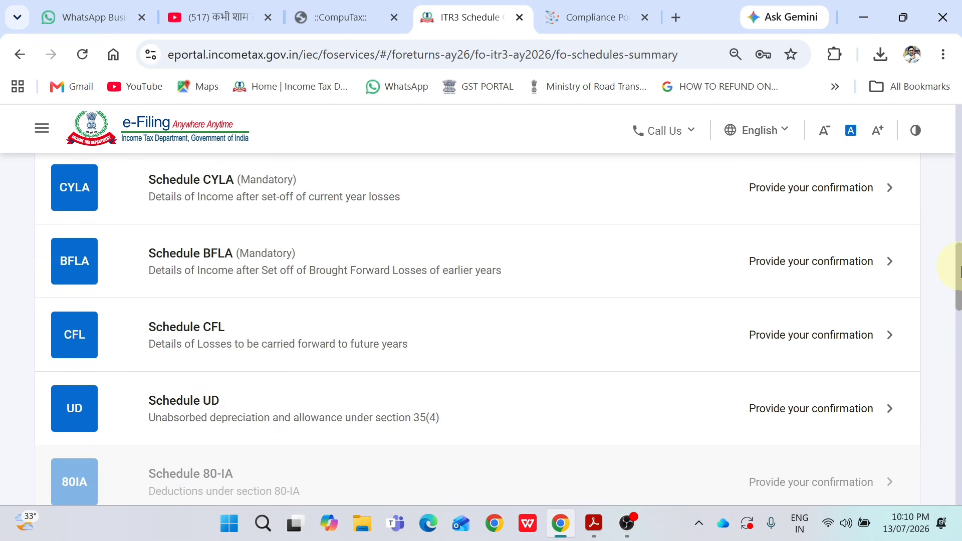